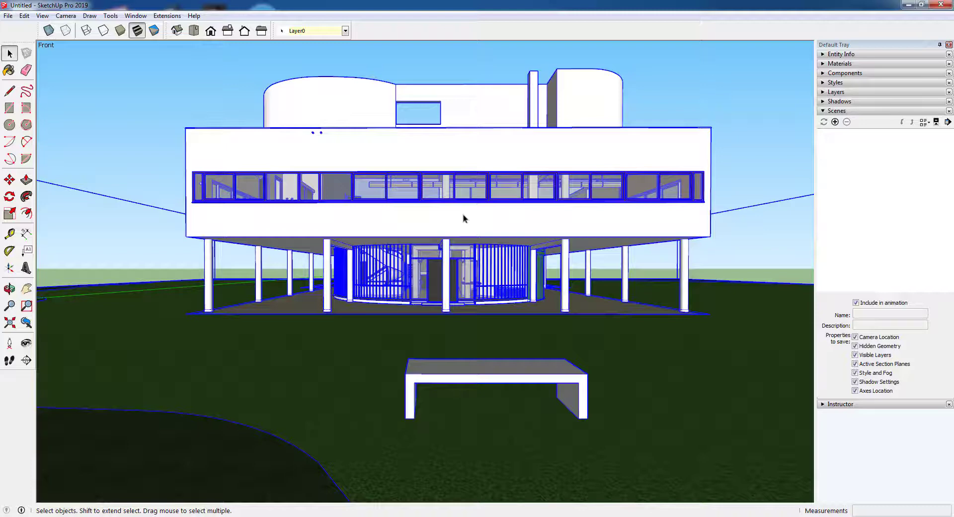
Add a scene that stores the current front view and name it "Camera frontal"
left_click(835, 122)
left_click_drag(875, 325, 827, 326)
type("C")
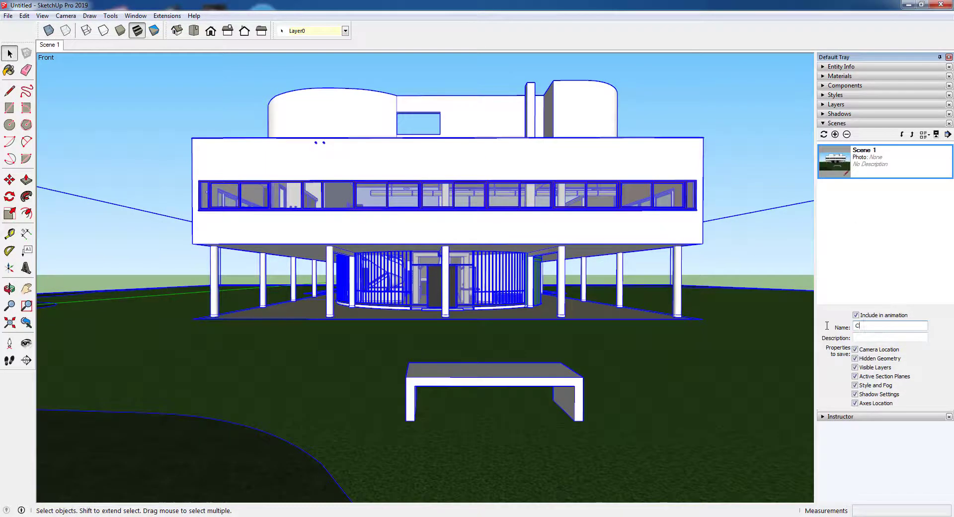
type("amera frontal")
key("Return")
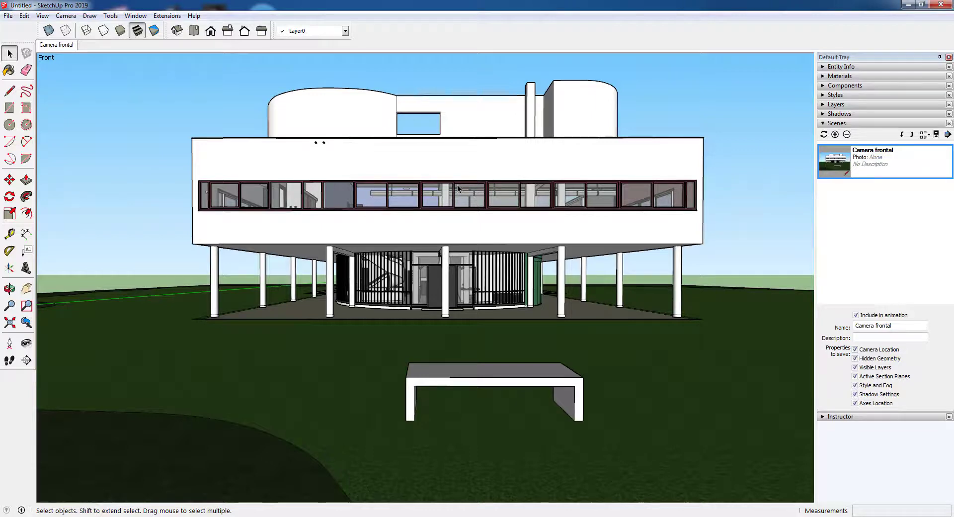
Save the model as "villa savoye para 3ds Max" in the Documents library and open the file type choices
left_click(8, 15)
left_click(29, 71)
type("villa")
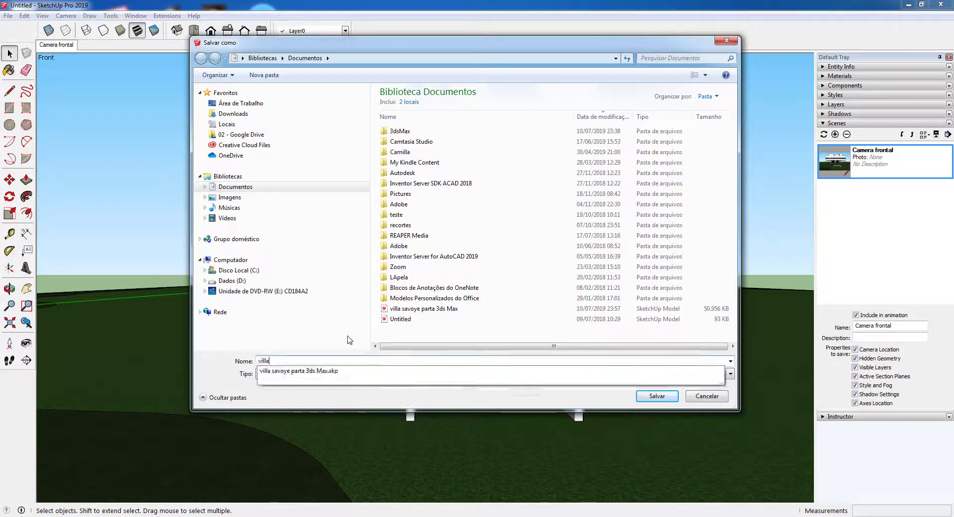
type(" savoye para 3ds Max")
key("Return")
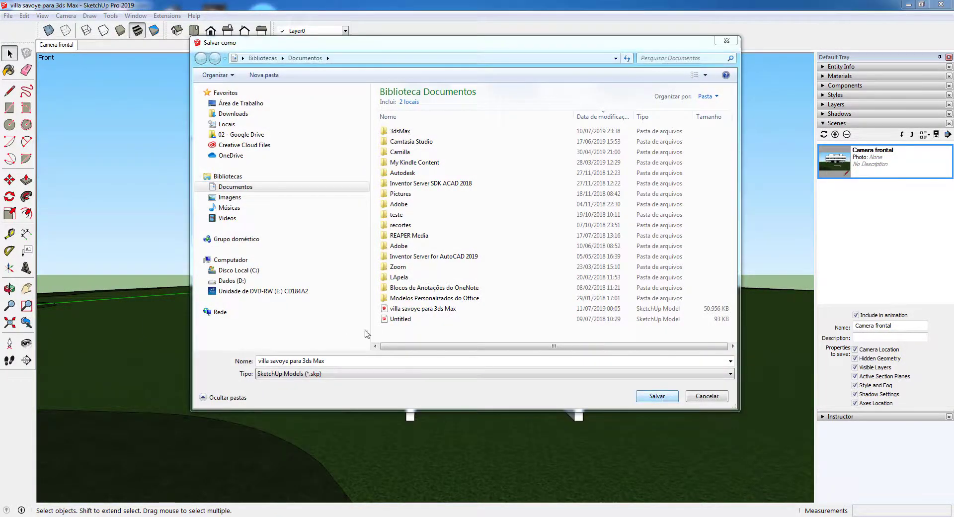
left_click(350, 374)
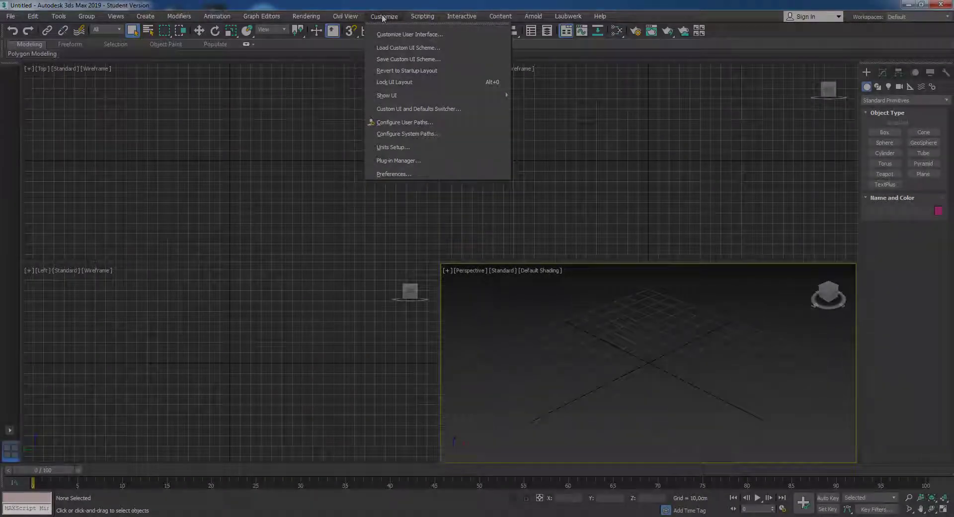
Switch to 3ds Max and confirm centimetres as both the metric display unit and the system unit
left_click(392, 147)
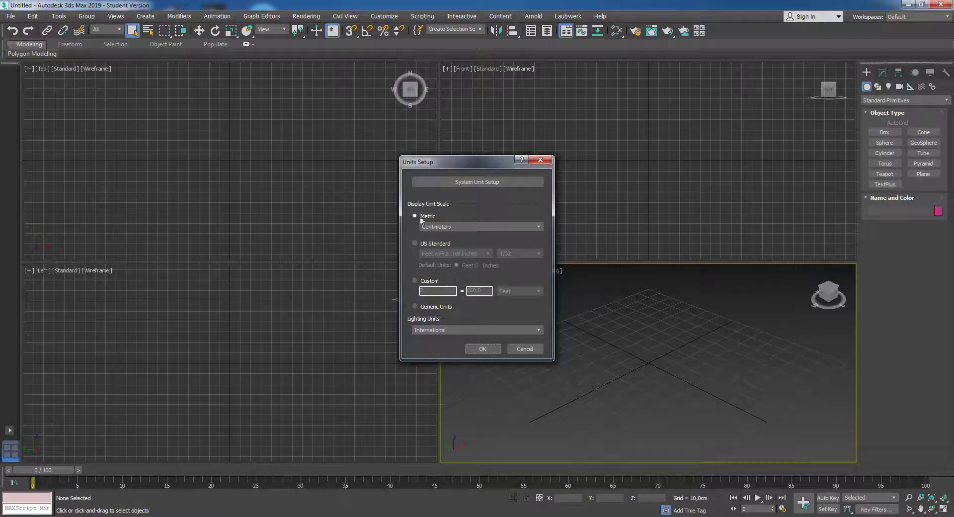
left_click(460, 182)
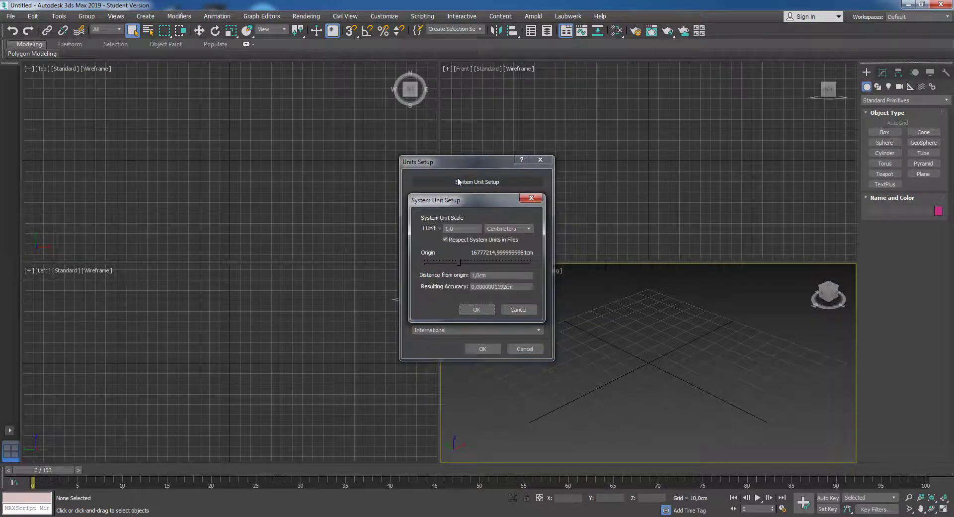
left_click(479, 311)
left_click(480, 349)
Import the SketchUp file "villa savoye para 3ds Max" from Documents with its cameras included
left_click(10, 16)
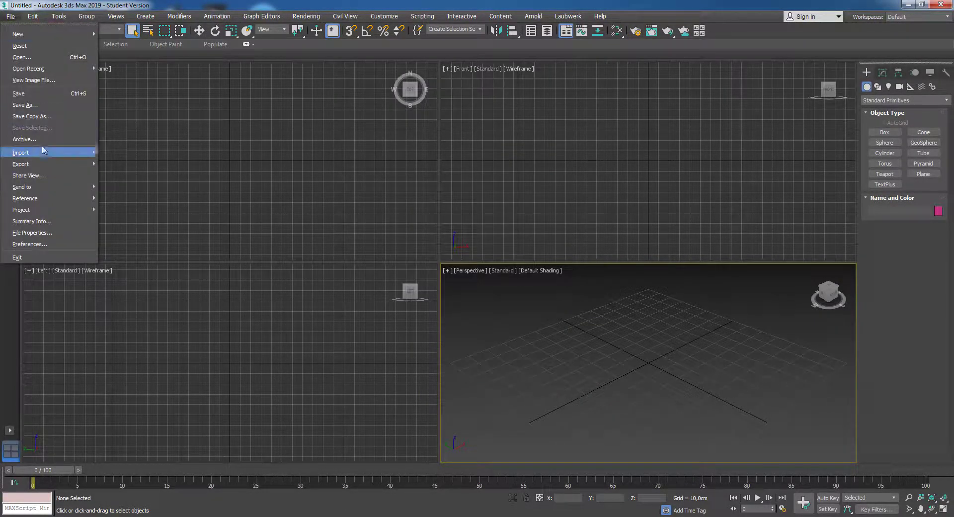
mouse_move(29, 149)
left_click(121, 151)
left_click(102, 228)
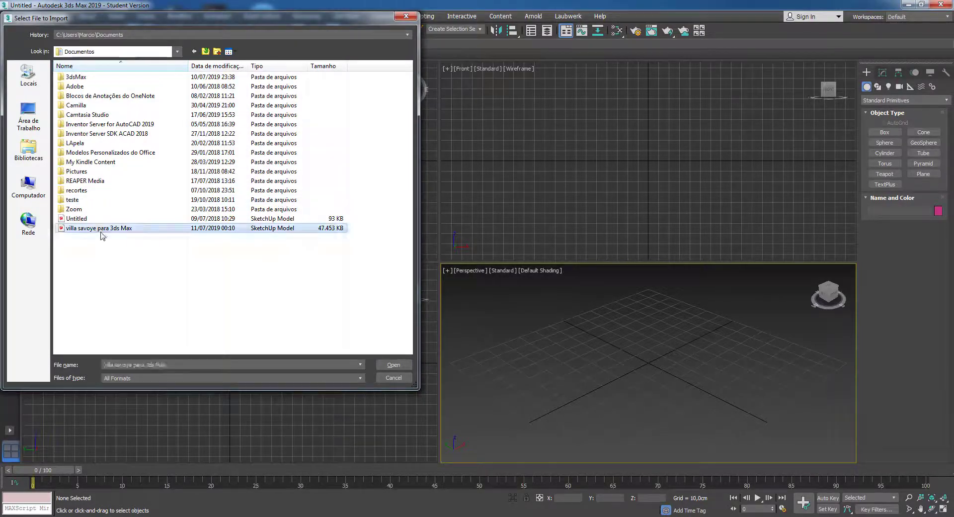
left_click(393, 366)
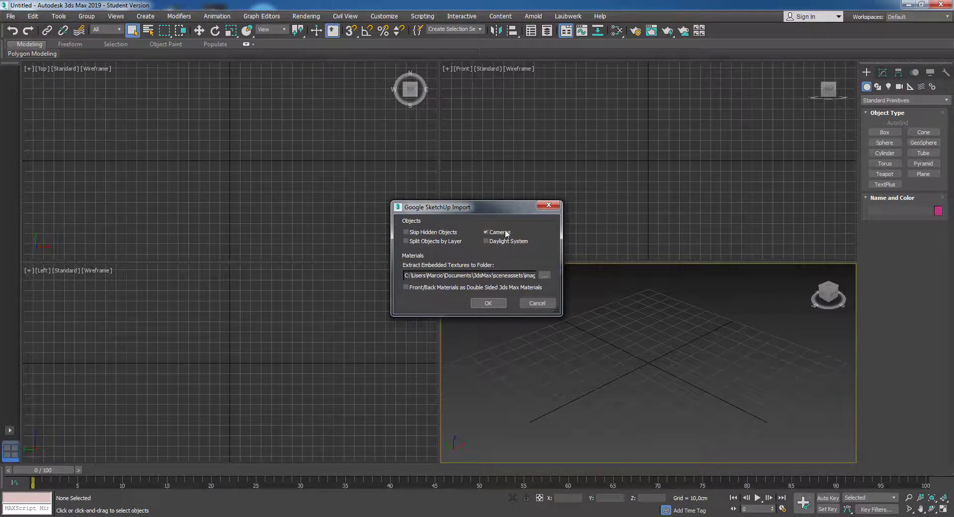
left_click(488, 303)
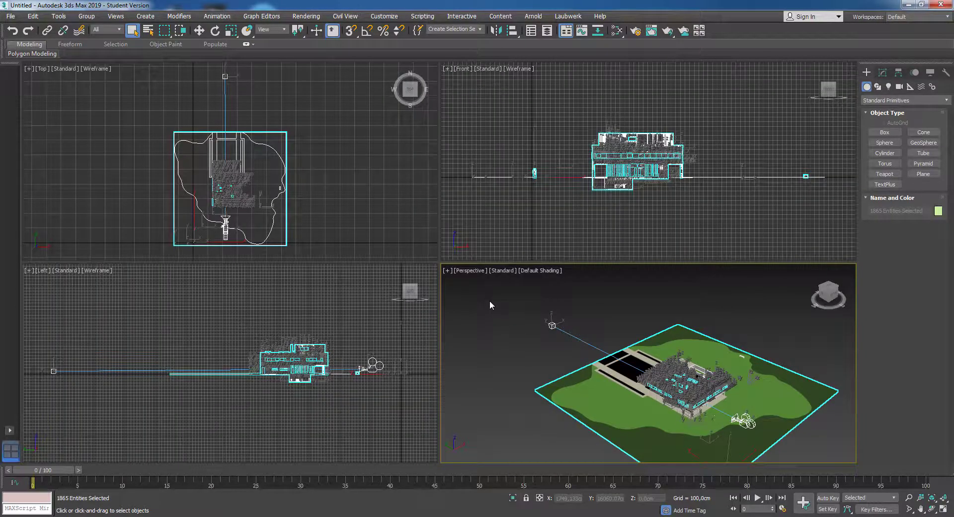
Select the imported frontal camera in front of the bench and switch the Perspective viewport to its view
left_click(714, 313)
scroll(750, 432, "up", 5)
left_click(715, 376)
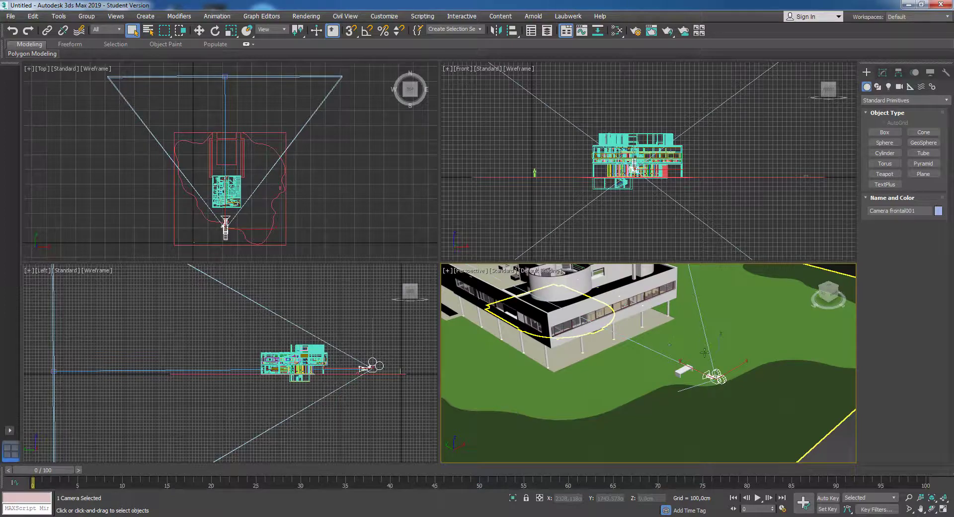
key("c")
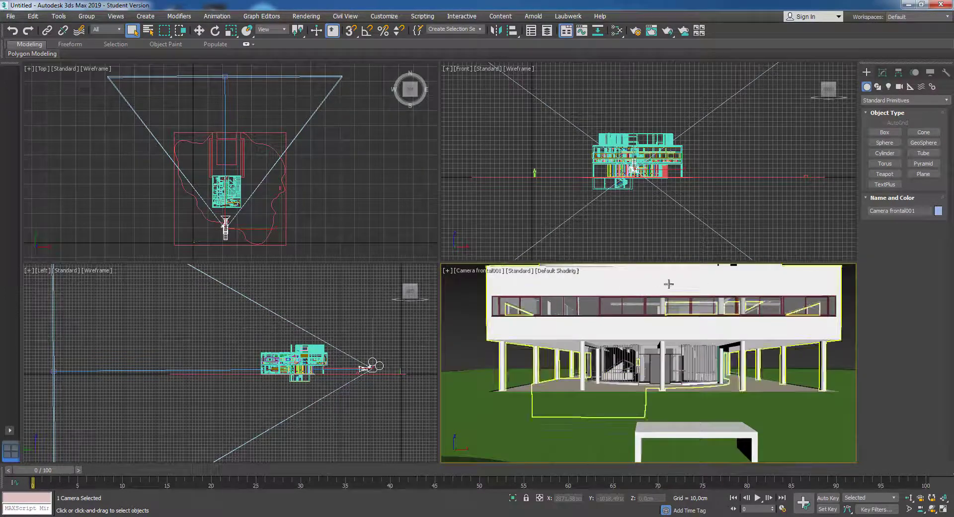
Move the frontal camera farther from the house along Y in the Top view, to about Y 408 cm
left_click(199, 30)
scroll(226, 246, "up", 4)
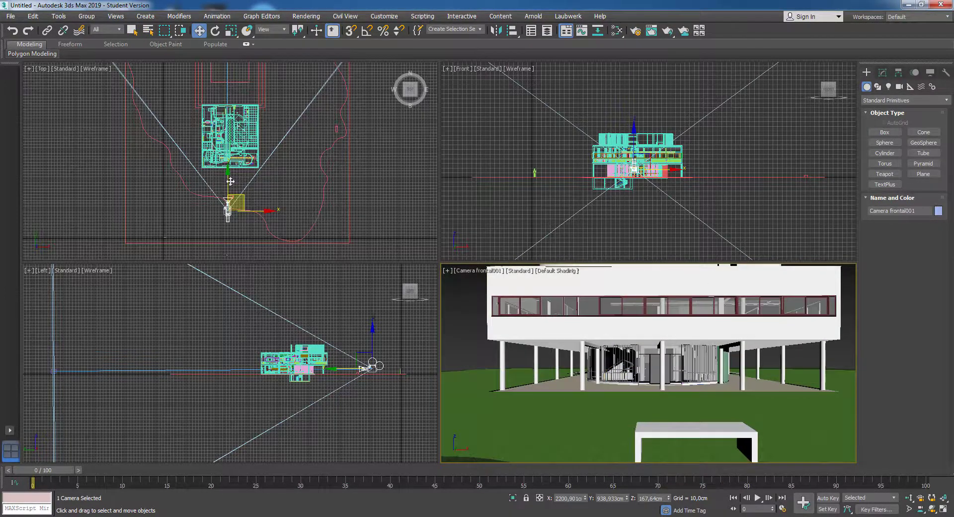
left_click_drag(230, 181, 228, 197)
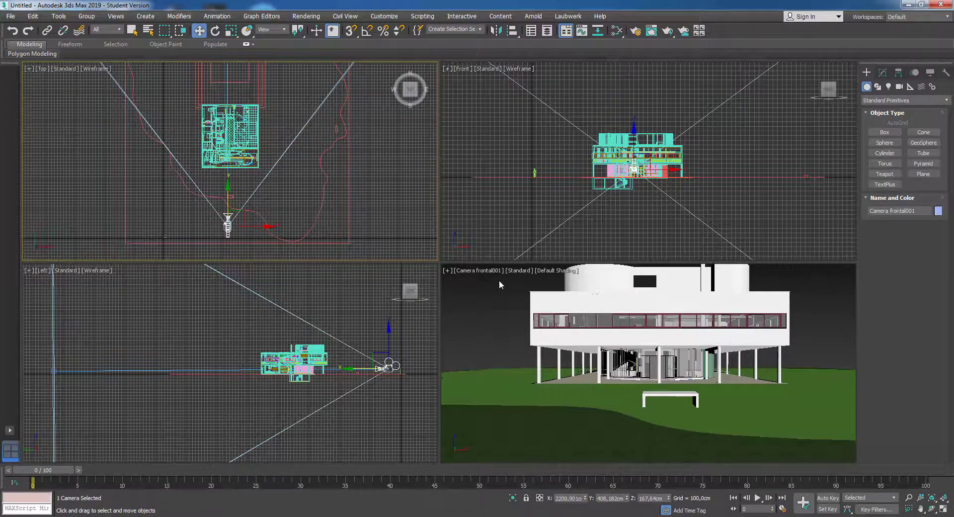
Convert the whole scene to ART-compatible features with the Scene Converter, then close it
left_click(306, 16)
left_click(319, 143)
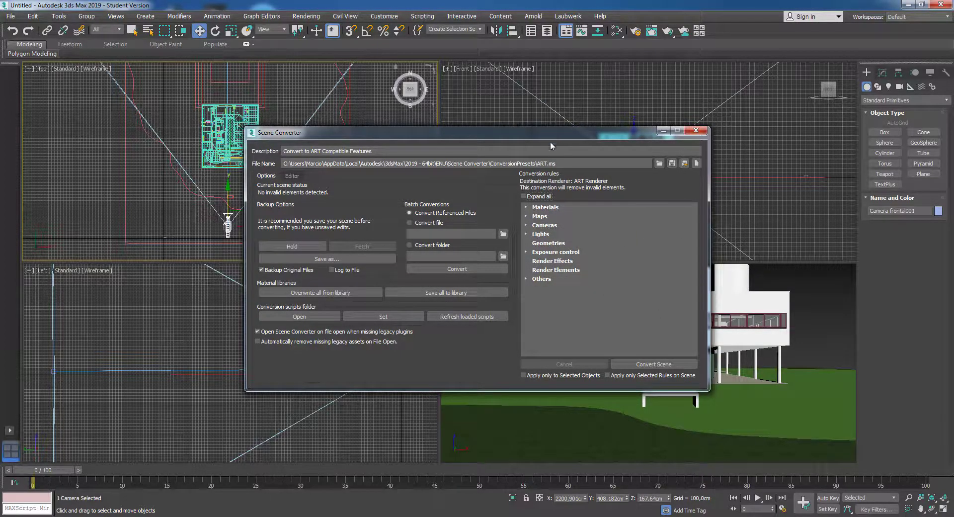
left_click(653, 365)
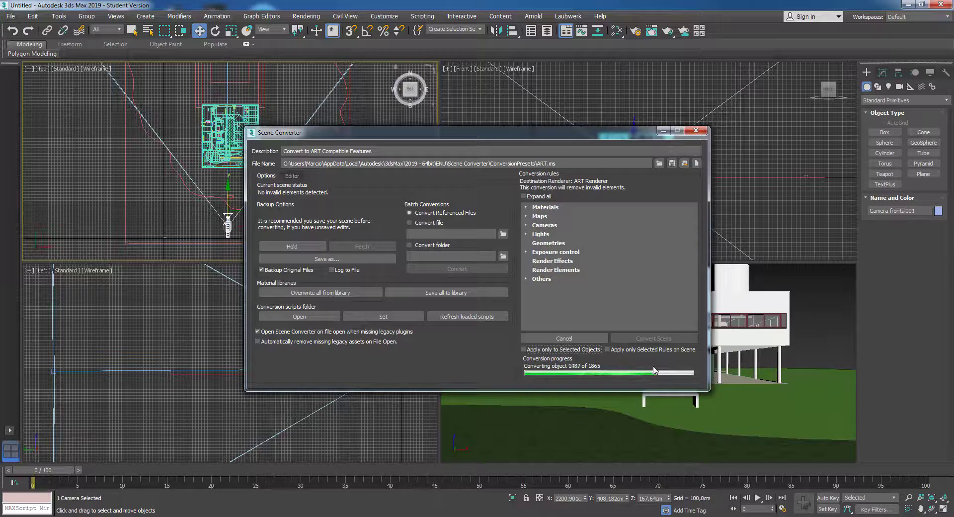
left_click(695, 130)
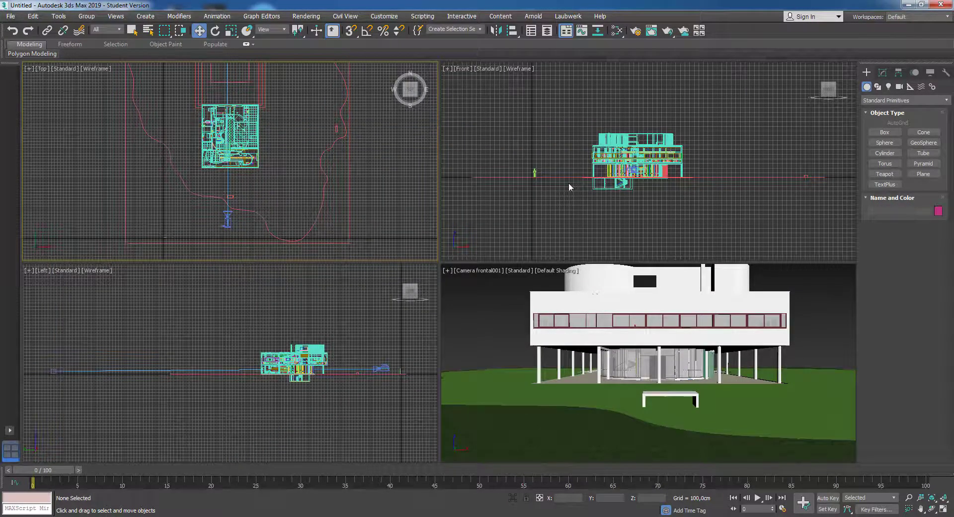
Open Render Setup and set the production renderer to Arnold
left_click(305, 16)
left_click(310, 68)
left_click(344, 124)
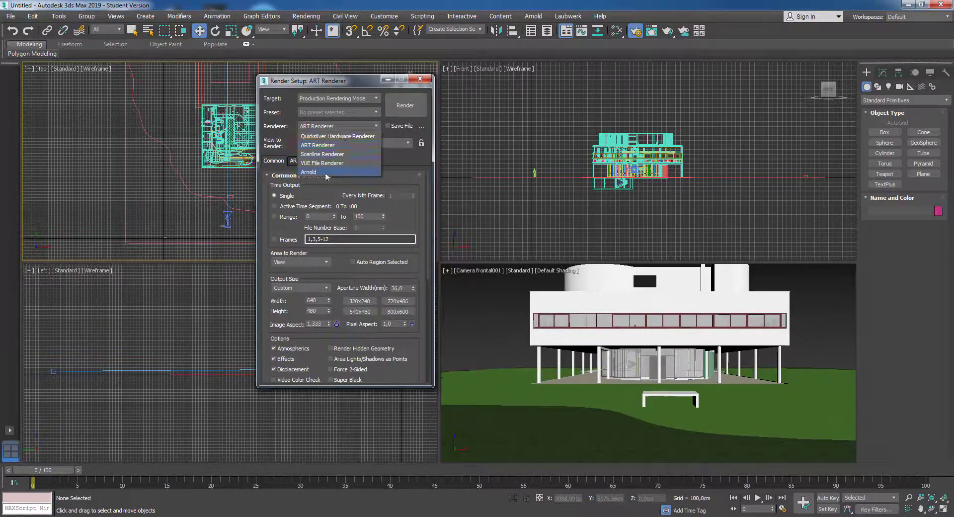
left_click(326, 126)
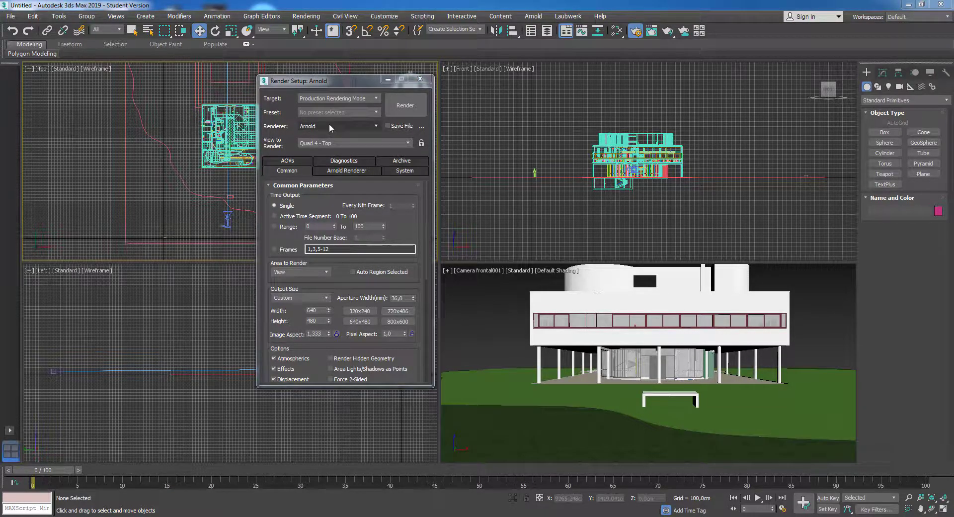
Change the render target to ActiveShade Mode and set its renderer to Arnold
left_click(303, 98)
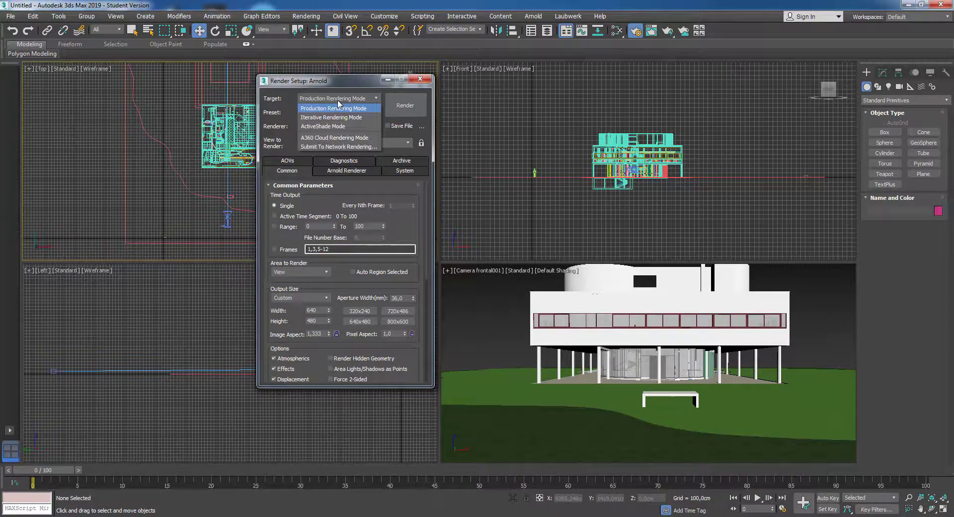
left_click(324, 126)
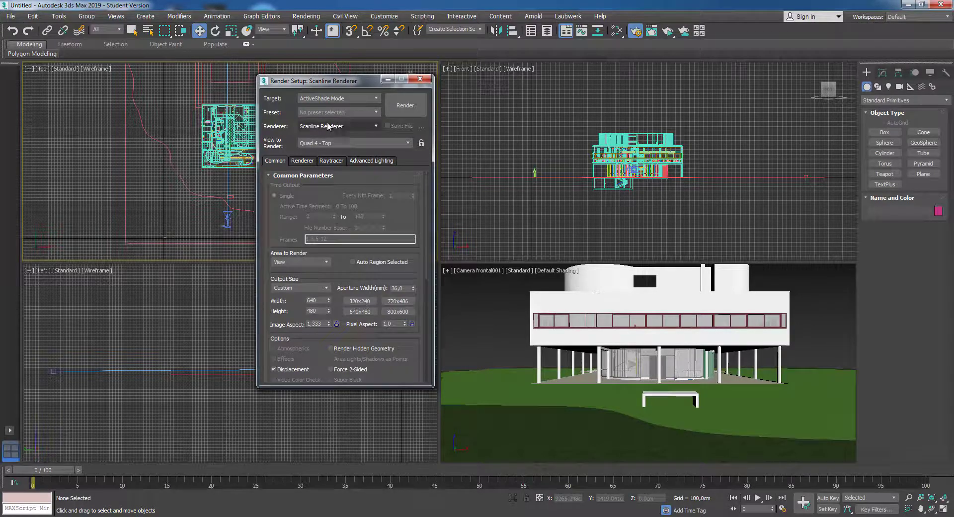
left_click(338, 126)
left_click(333, 154)
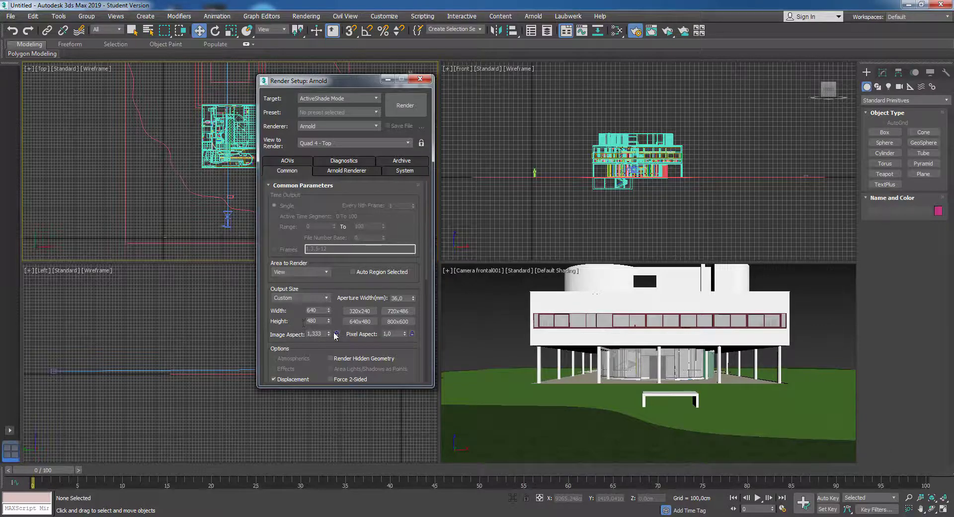
Set the render output height to 640 for a square image
double_click(315, 321)
type("640")
left_click(323, 311)
left_click_drag(334, 84, 289, 95)
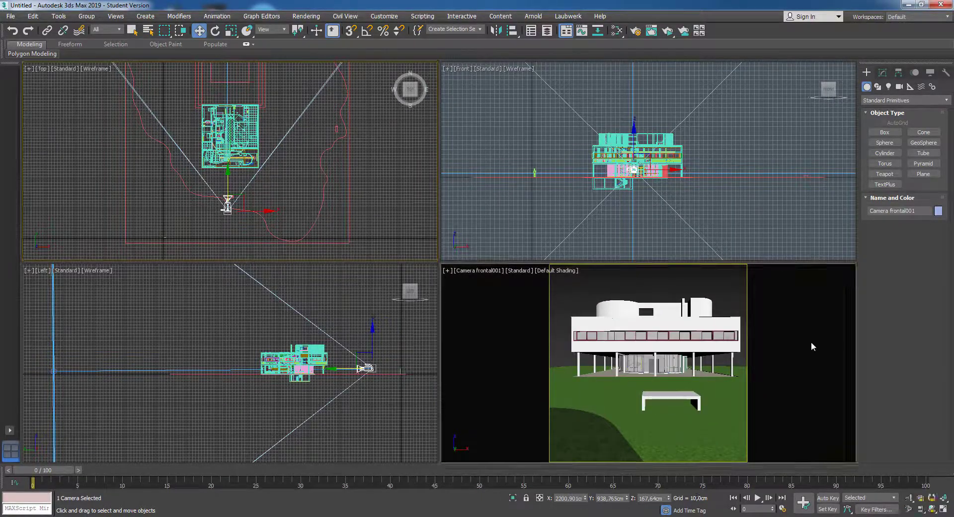
Shift the frontal camera slightly along X in the Top view, then deselect it and activate the camera viewport
scroll(781, 340, "up", 2)
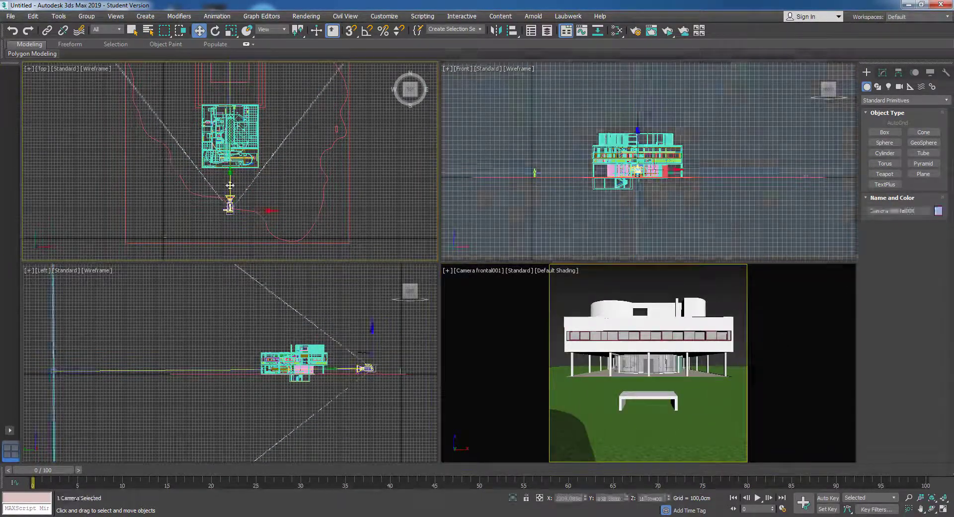
left_click(517, 306)
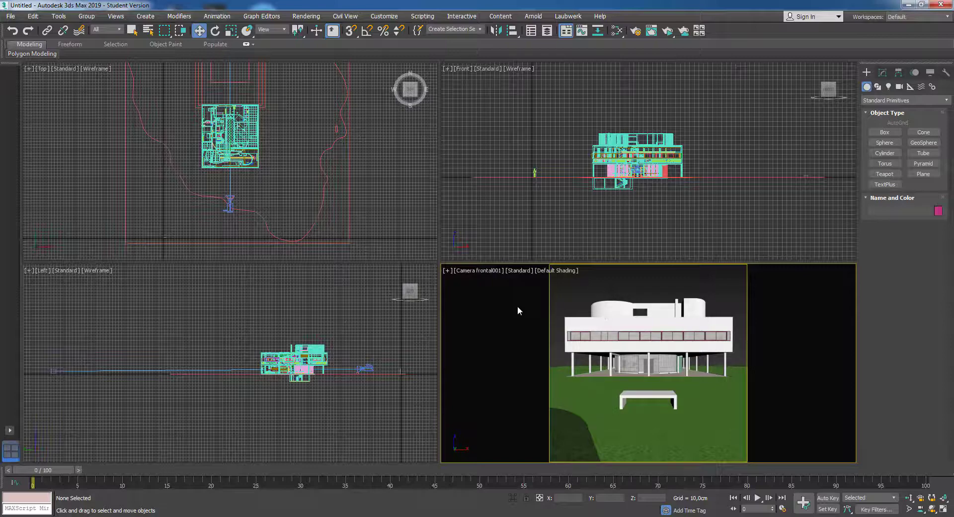
Open the Environment settings and choose a map type for the background's empty environment map
left_click(306, 15)
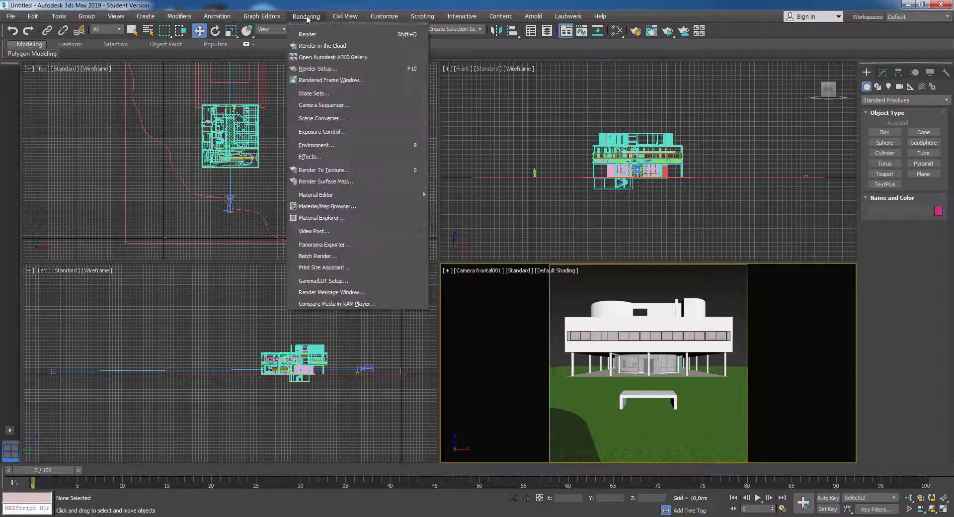
left_click(350, 146)
left_click_drag(164, 77, 205, 82)
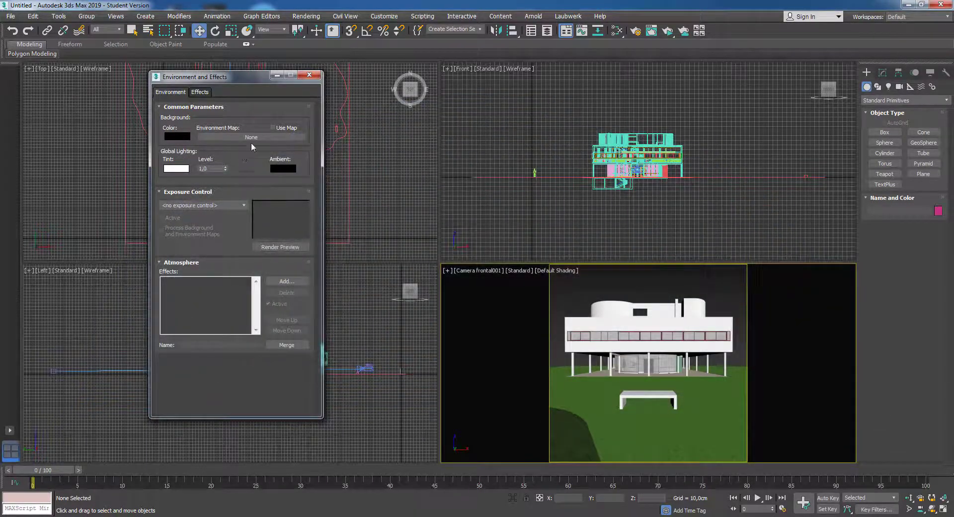
left_click(251, 137)
double_click(400, 149)
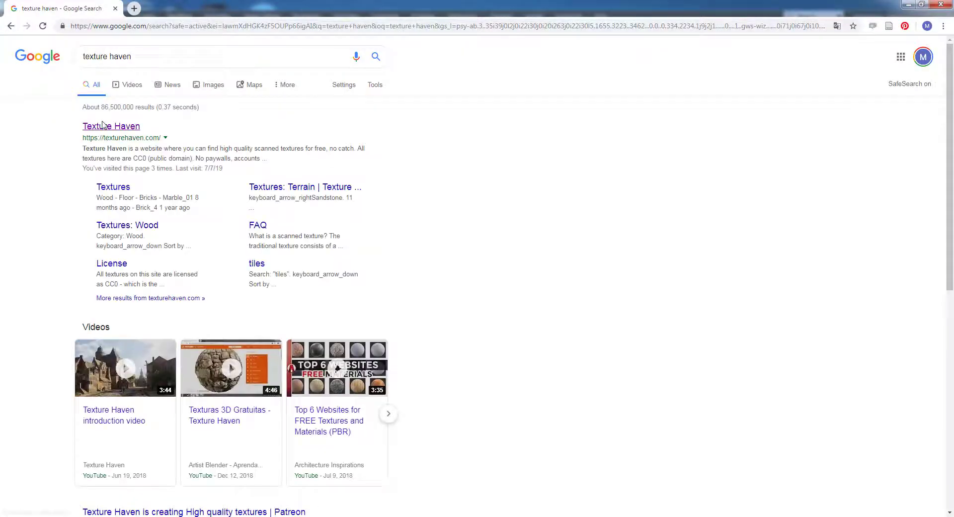
In the web browser, open Texture Haven from the search results and go to HDRI Haven's Skies category
left_click(105, 126)
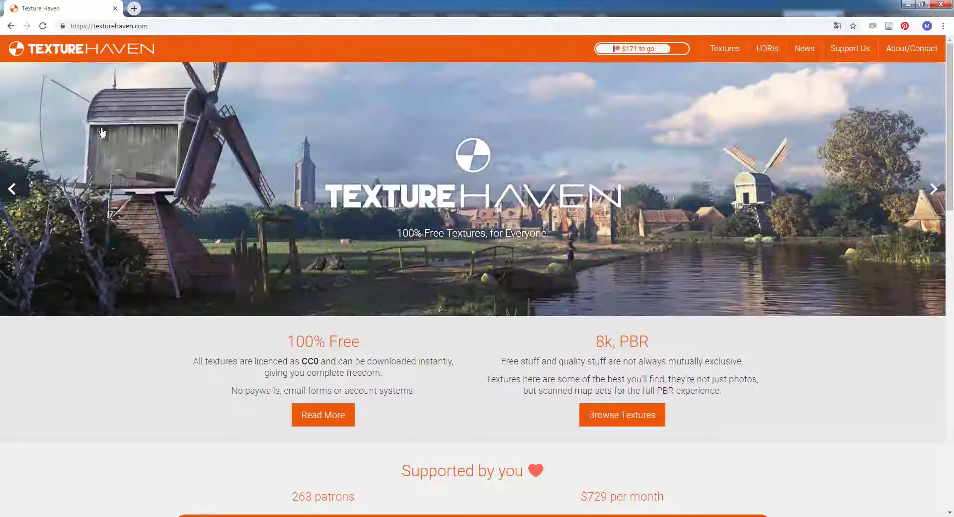
left_click(766, 48)
left_click(680, 48)
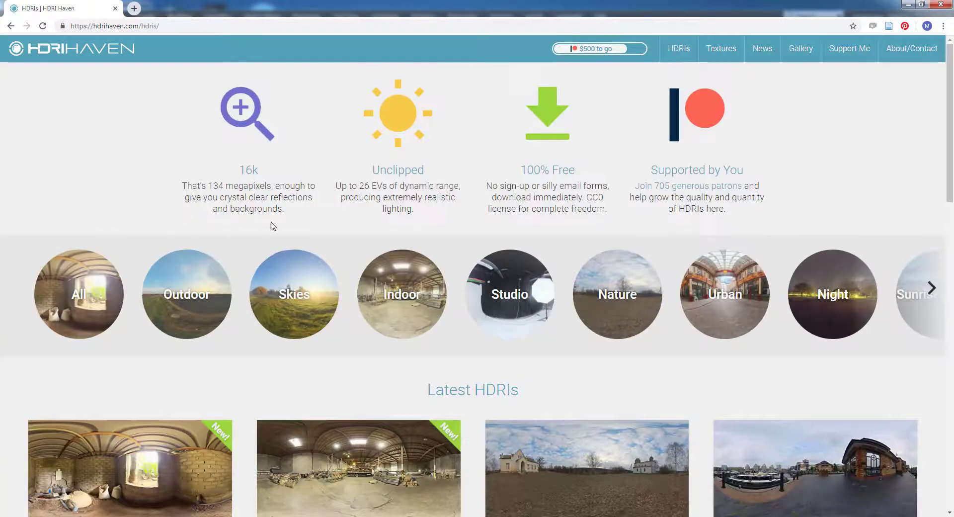
left_click(293, 294)
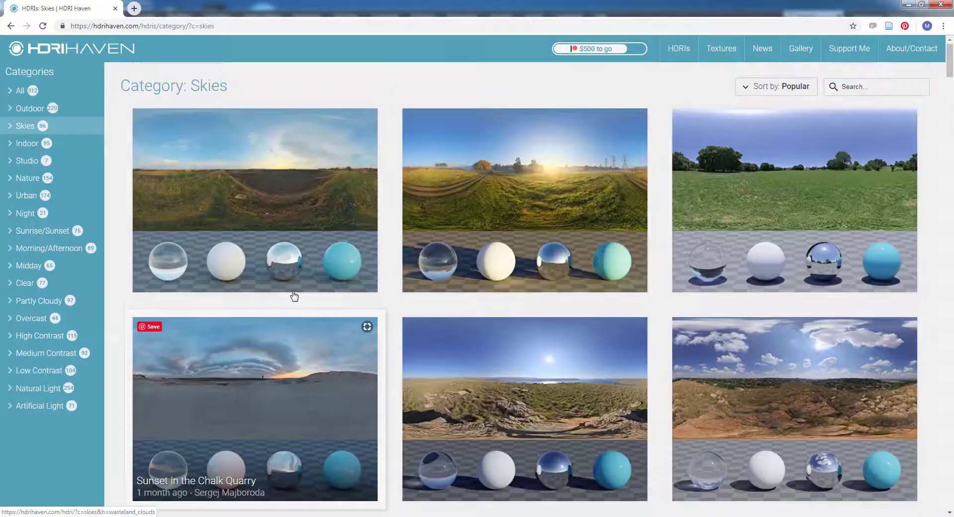
Browse HDRI Haven's Skies category, open Spruit Sunrise, and download its 8k HDR file
scroll(496, 248, "down", 2)
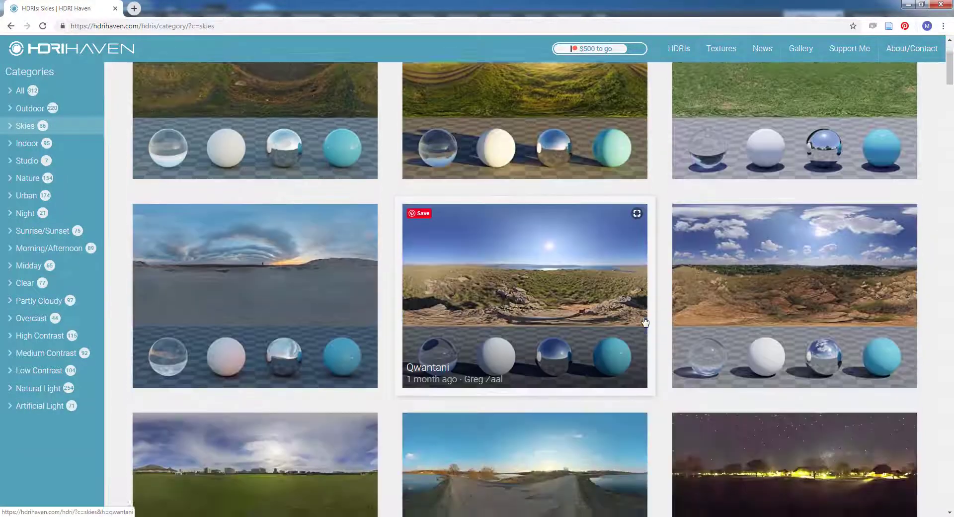
scroll(598, 152, "up", 2)
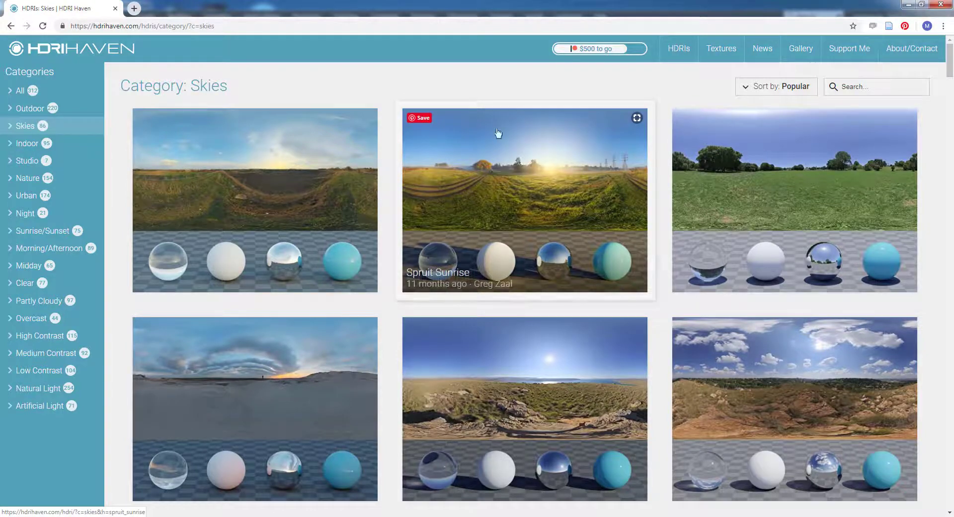
left_click(497, 181)
scroll(537, 325, "down", 7)
scroll(536, 325, "down", 2)
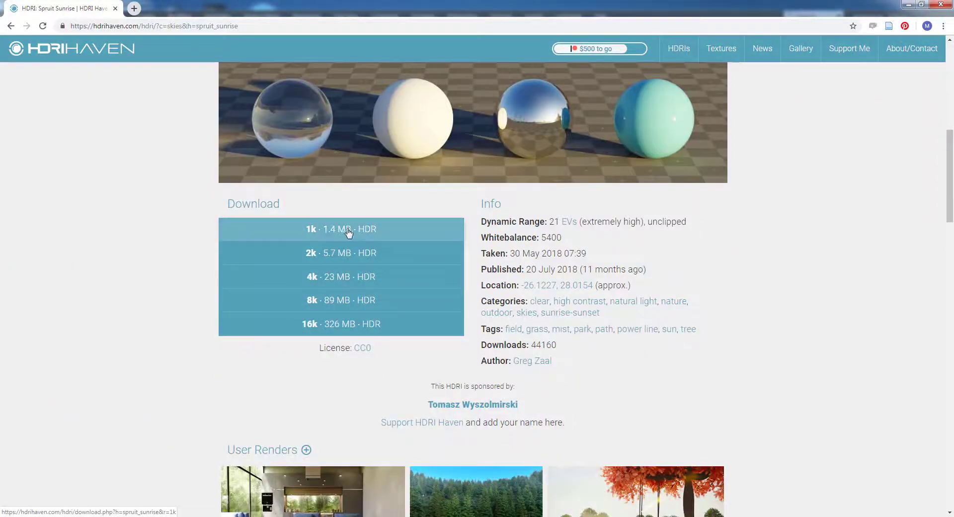
left_click(330, 301)
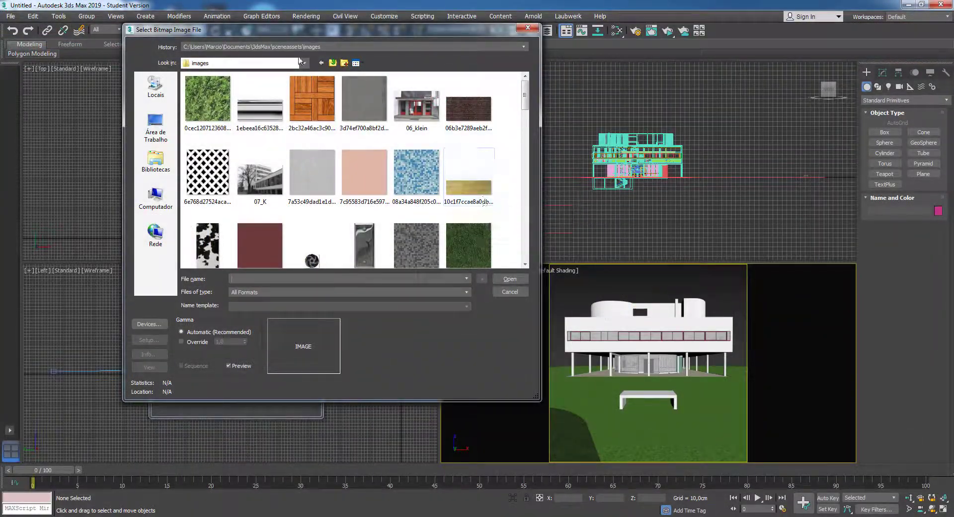
In 3ds Max, load spruit_sunrise_8k.hdr from the Documents folder as the environment map's bitmap
left_click(305, 63)
left_click(211, 113)
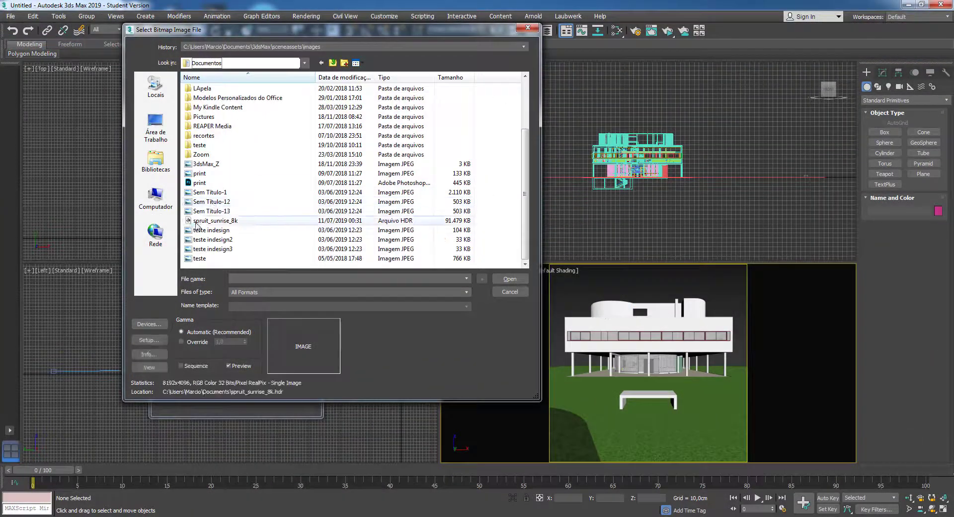
left_click(199, 220)
left_click(509, 278)
key("Return")
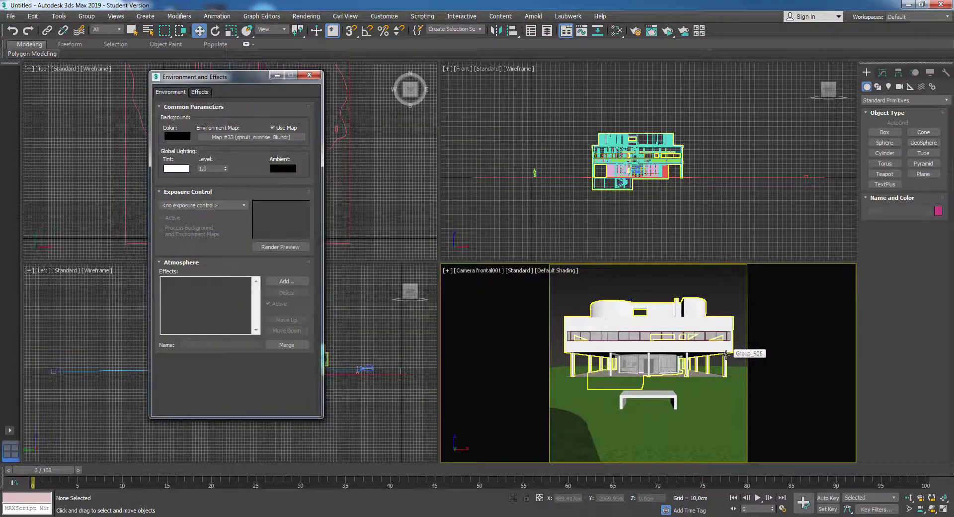
Show the environment map as the background of the frontal camera viewport and maximize that viewport
left_click(558, 273)
mouse_move(581, 409)
left_click(695, 440)
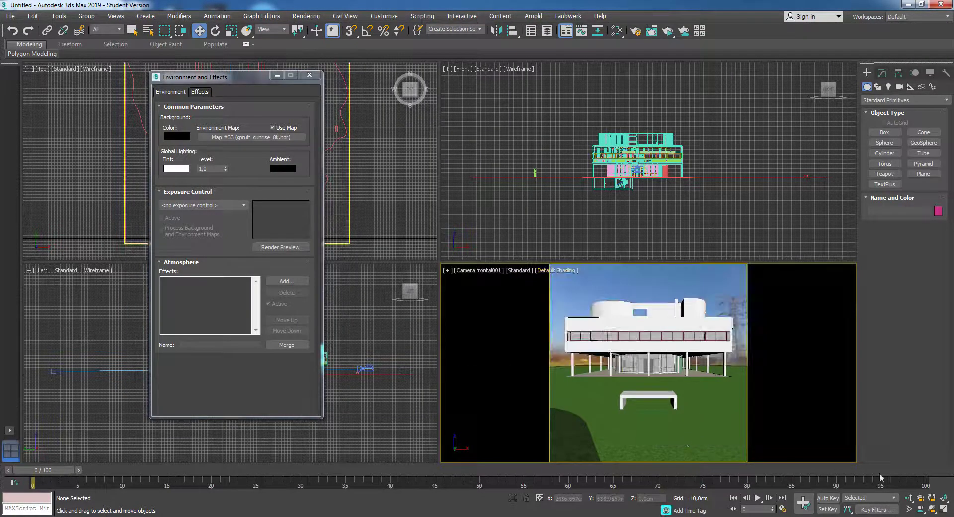
left_click(943, 509)
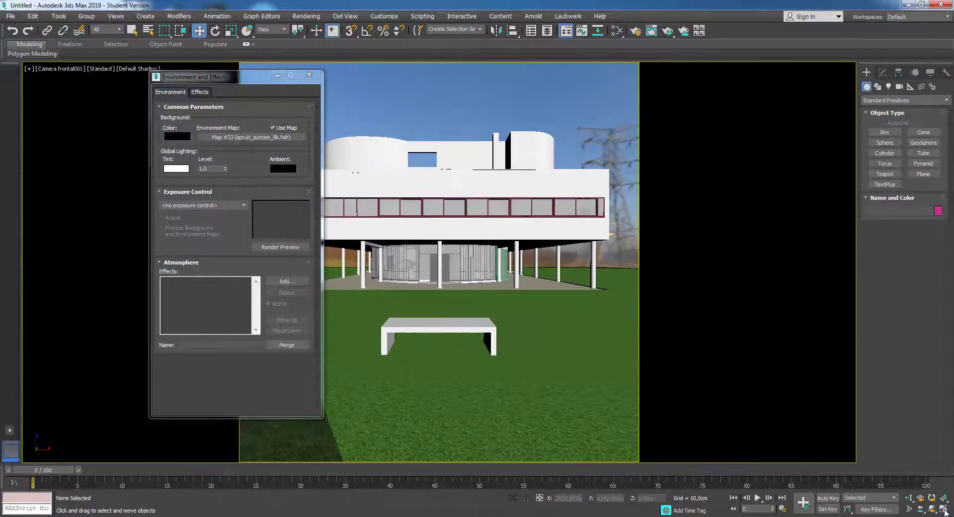
left_click(932, 509)
left_click_drag(497, 268, 484, 238)
right_click(484, 238)
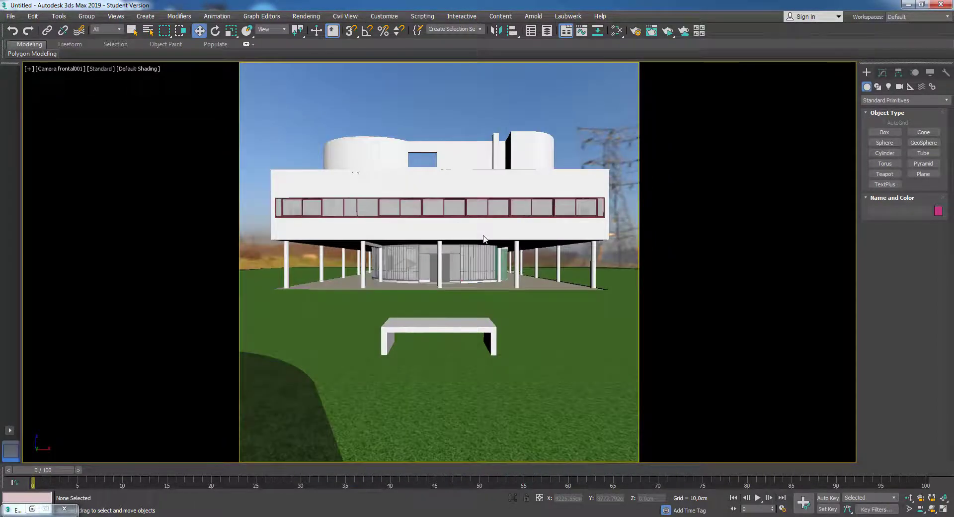
Bring the environment map into the Slate Material Editor as a linked node and open its parameters
key("8")
left_click_drag(145, 73, 104, 59)
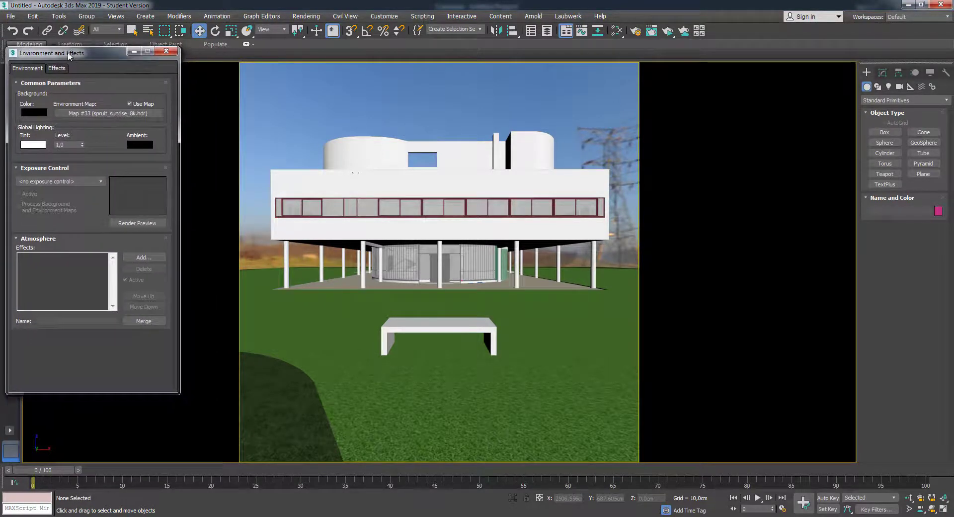
left_click(618, 31)
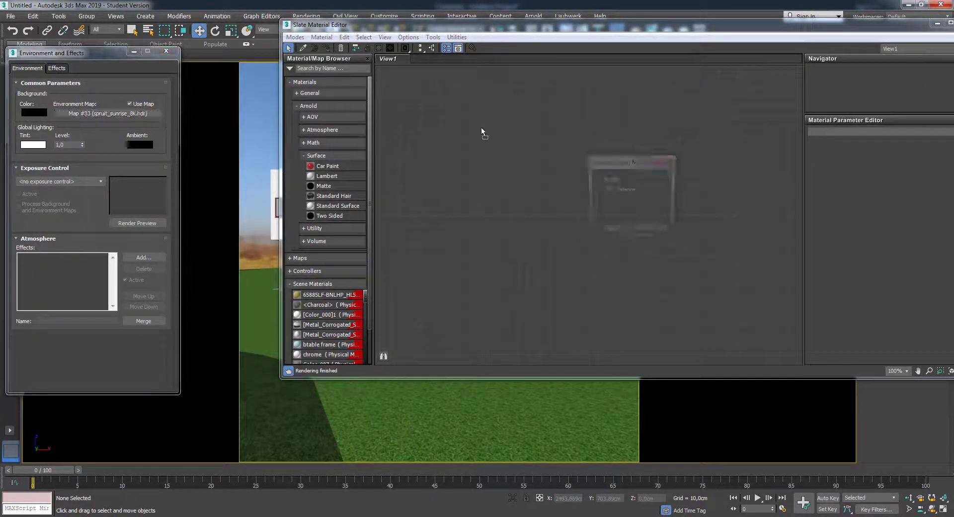
left_click_drag(348, 25, 114, 52)
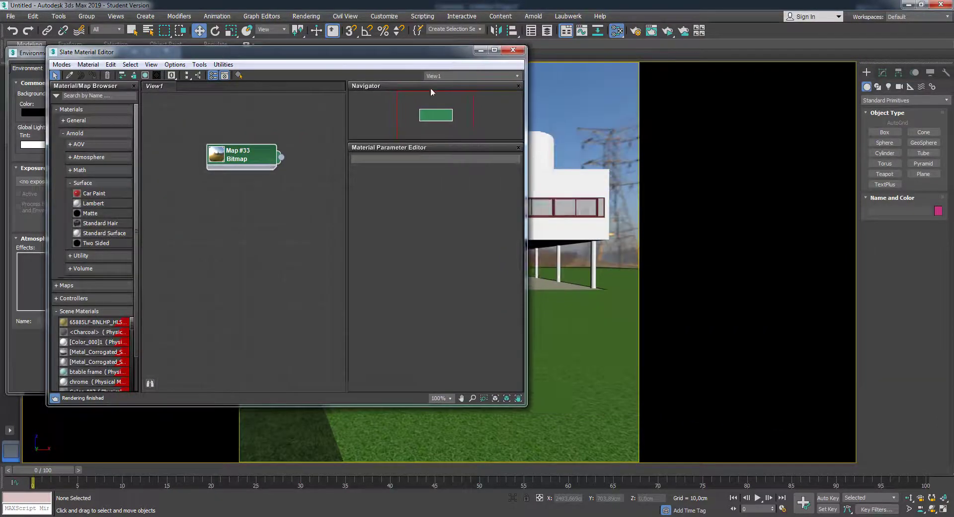
left_click_drag(423, 52, 282, 66)
left_click_drag(99, 160, 120, 180)
double_click(120, 188)
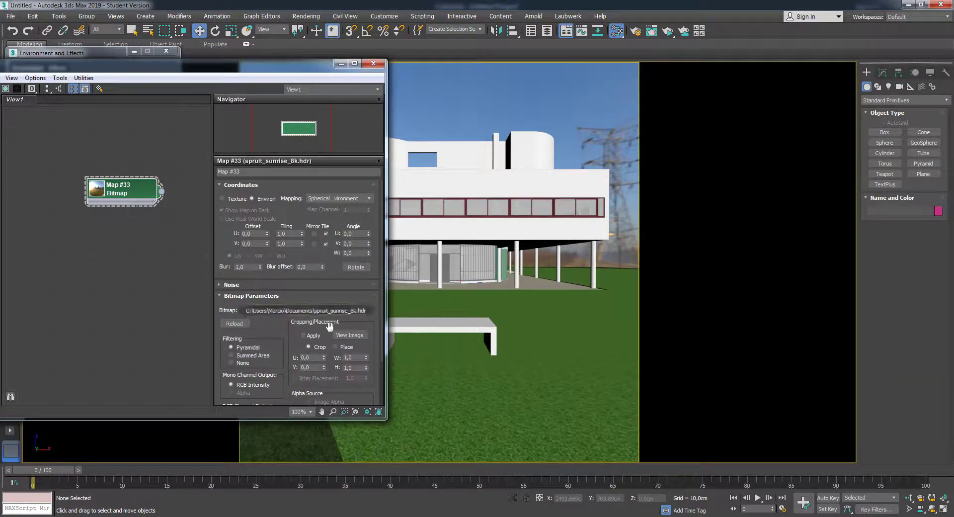
Set the environment map's U offset to 0.52 so the sunrise shifts behind the house
left_click_drag(291, 63, 195, 59)
left_click_drag(30, 189, 59, 208)
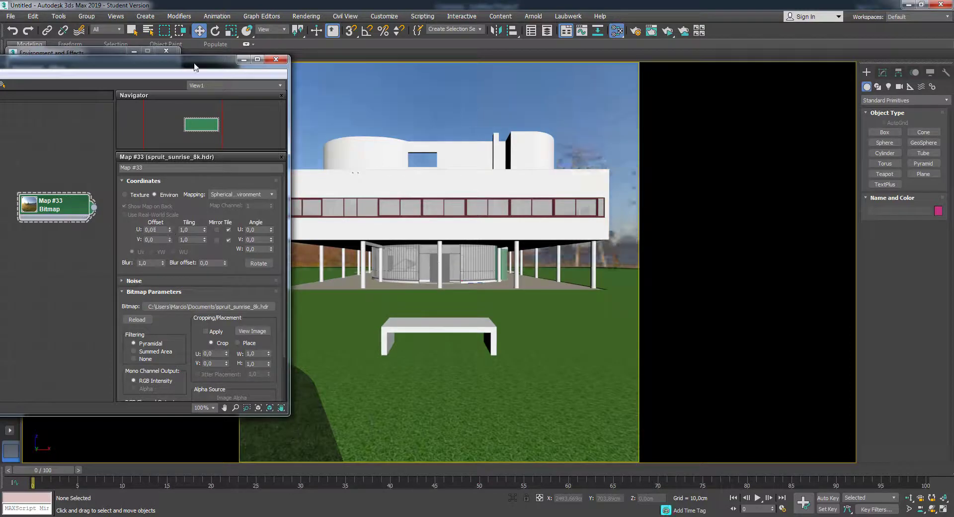
left_click_drag(194, 66, 142, 67)
left_click_drag(117, 227, 137, 207)
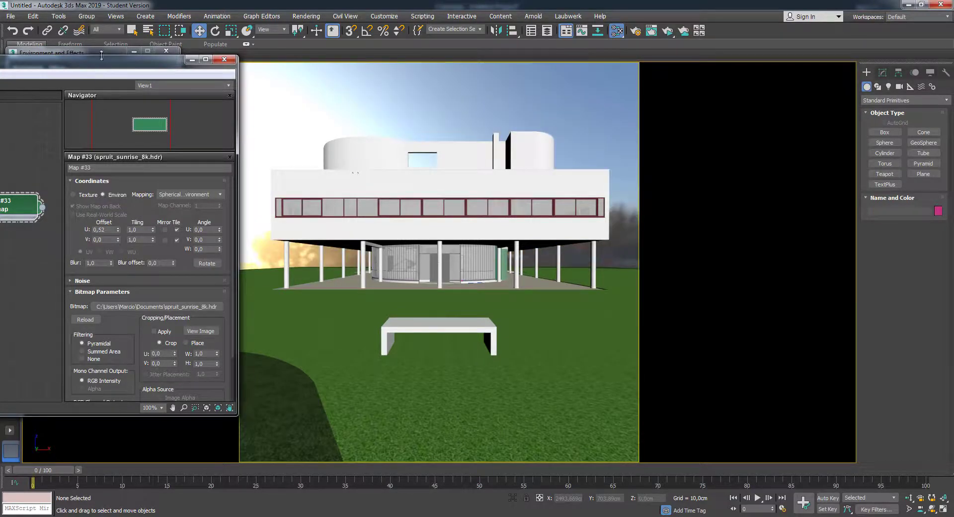
Assign Physical Camera Exposure Control, turn off the use of physical camera controls, and set the global exposure value to 15 EV
left_click_drag(101, 56, 175, 67)
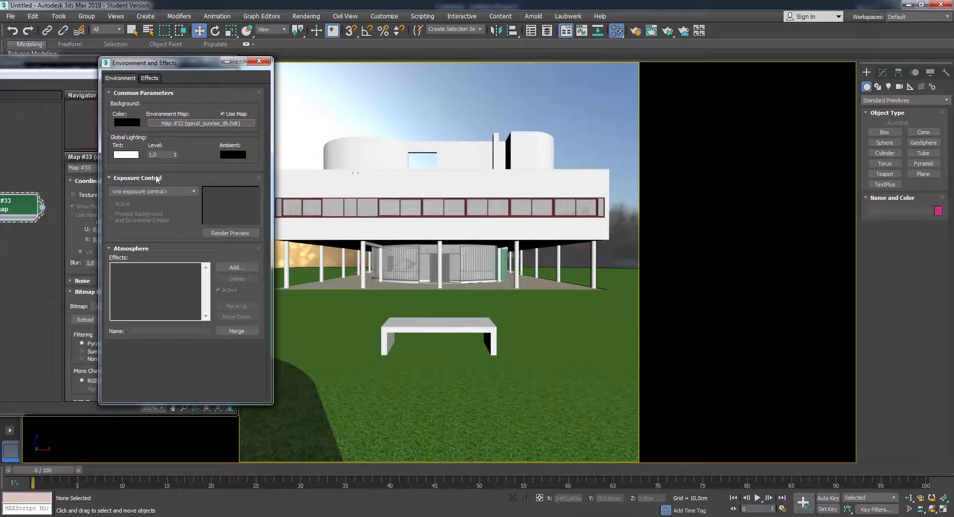
left_click(149, 191)
left_click(129, 228)
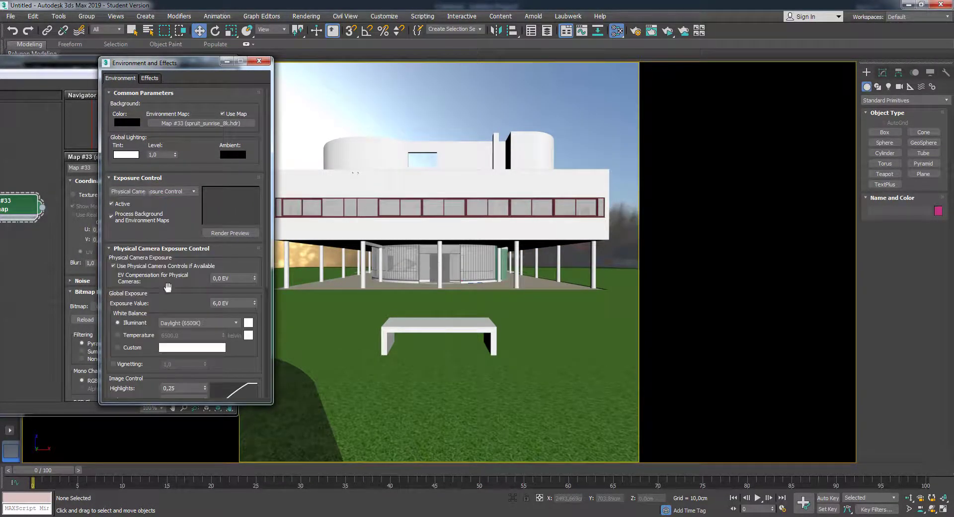
scroll(168, 287, "down", 2)
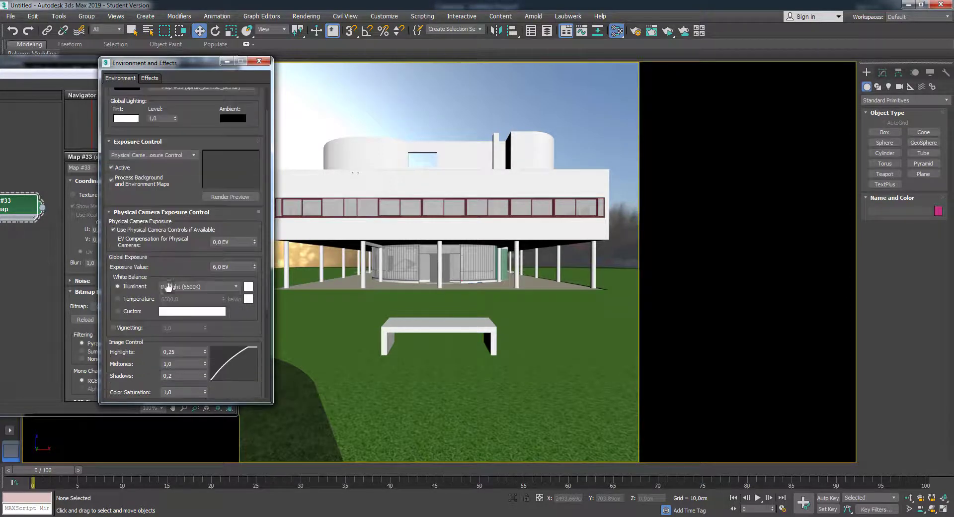
left_click(161, 230)
left_click_drag(228, 263, 209, 267)
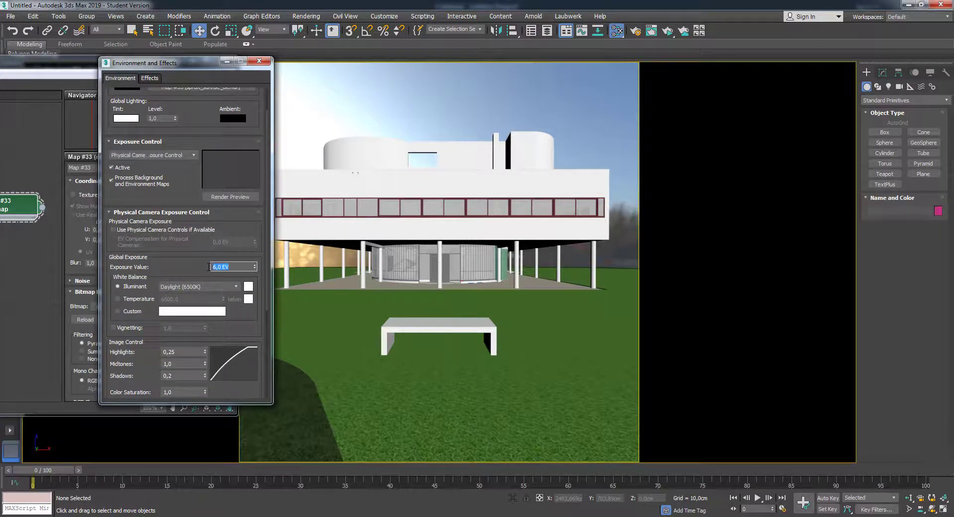
type("15")
key("Return")
left_click_drag(164, 63, 186, 66)
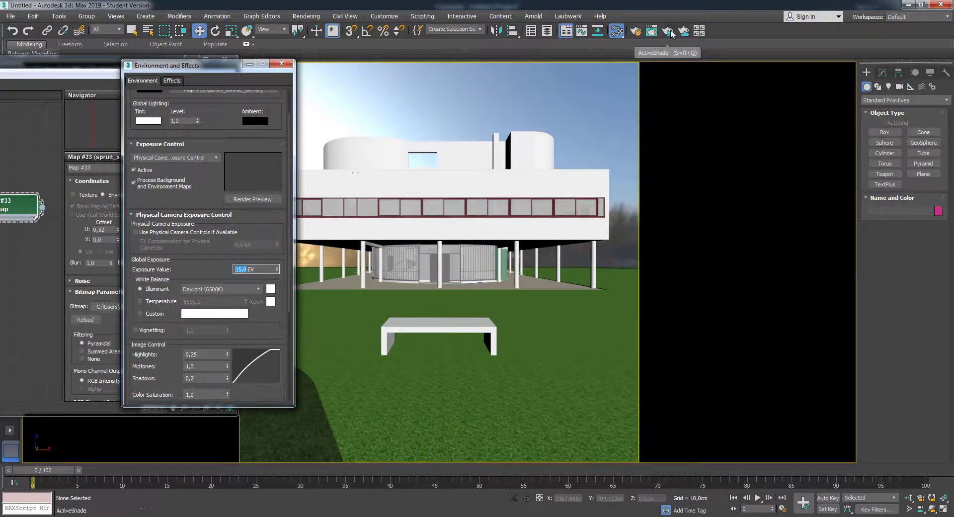
Start an ActiveShade render of the camera view and set the global exposure value to 12 EV
left_click(670, 34)
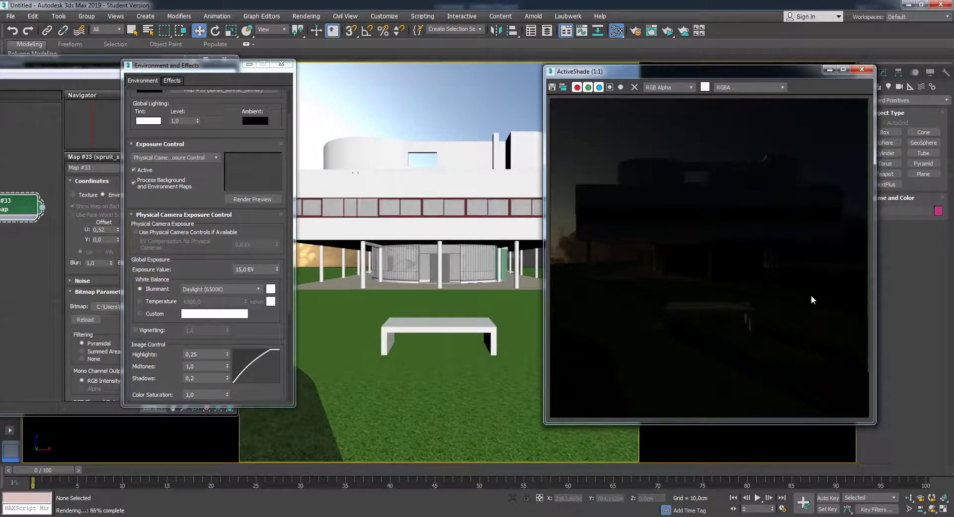
left_click_drag(198, 65, 360, 78)
left_click(420, 282)
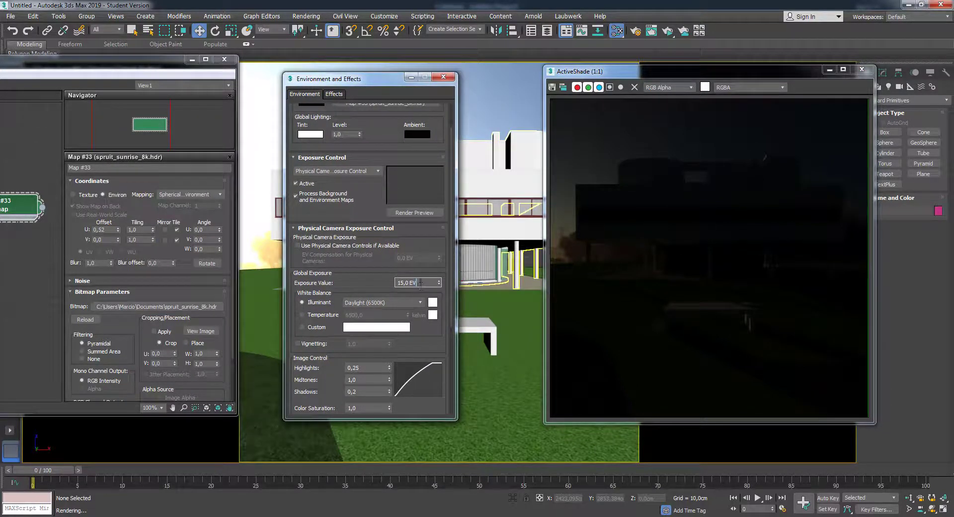
type("12")
key("Return")
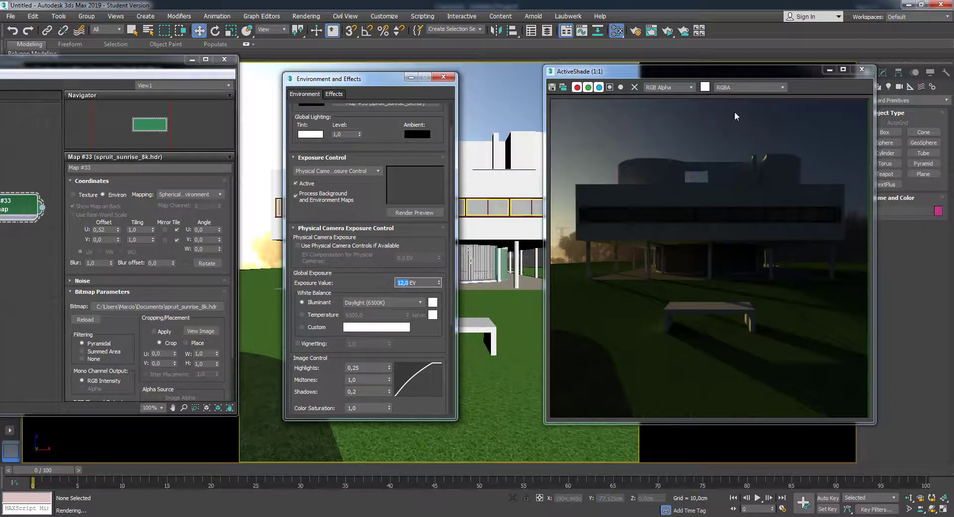
Set the environment map's output amount to 3.0 and enlarge its node preview
left_click_drag(124, 59, 221, 60)
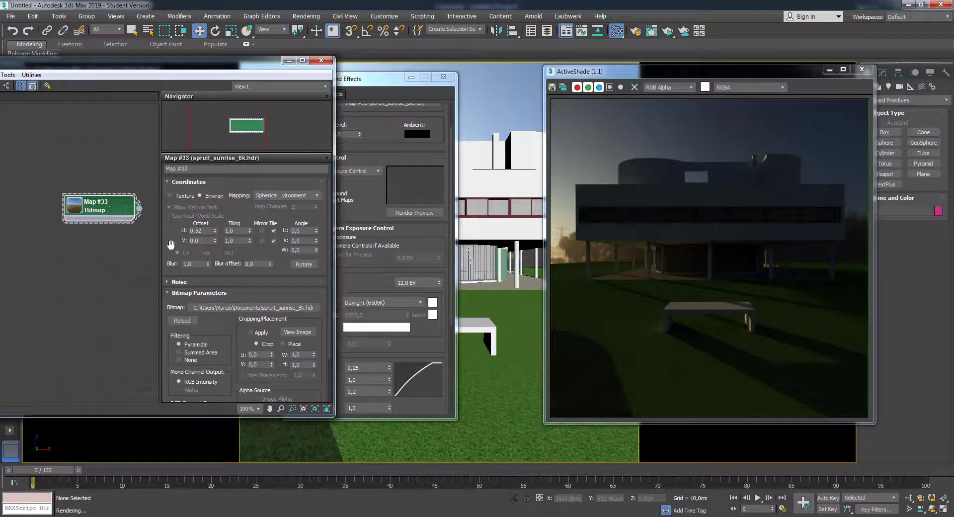
scroll(171, 244, "down", 3)
scroll(288, 186, "down", 8)
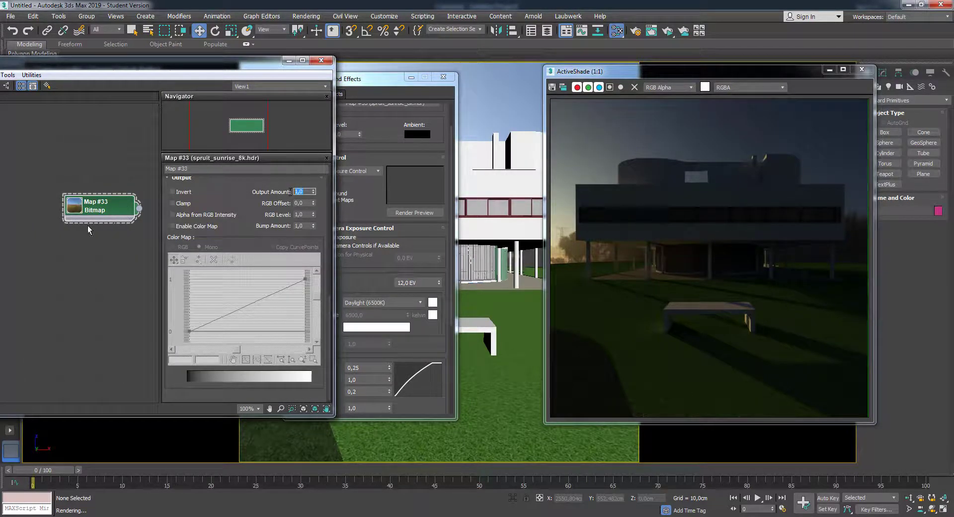
double_click(88, 204)
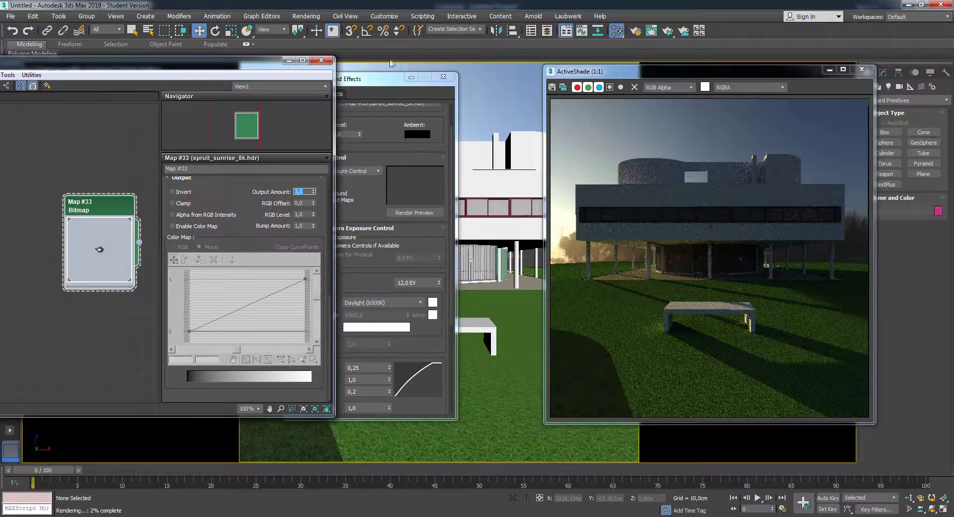
left_click_drag(222, 68, 164, 68)
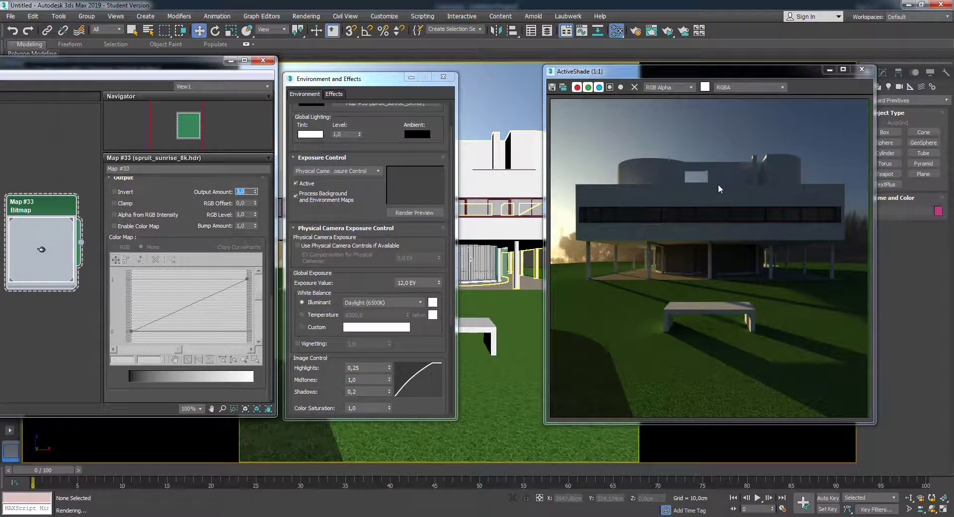
Raise the environment map's U offset past 0.91 to rotate the sky around the house, checking the lighting in ActiveShade
left_click_drag(190, 71, 358, 80)
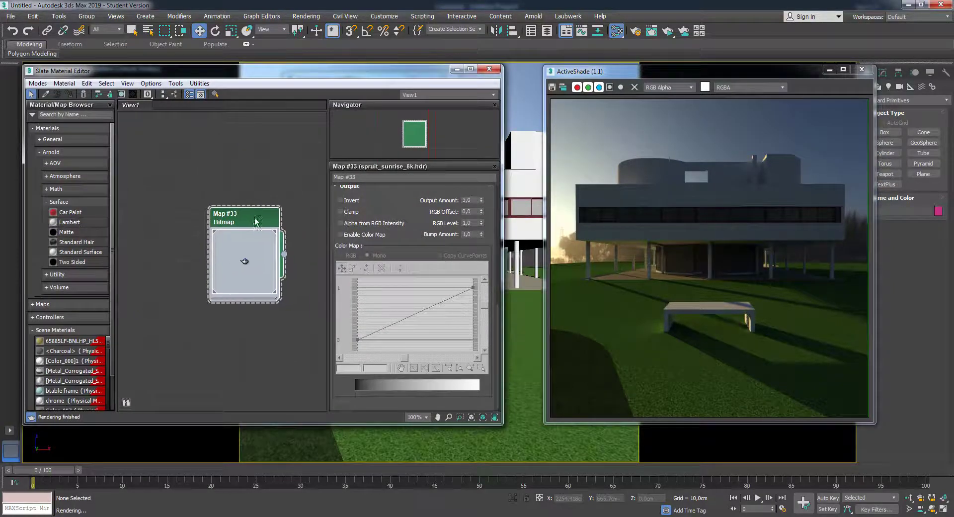
scroll(321, 214, "up", 10)
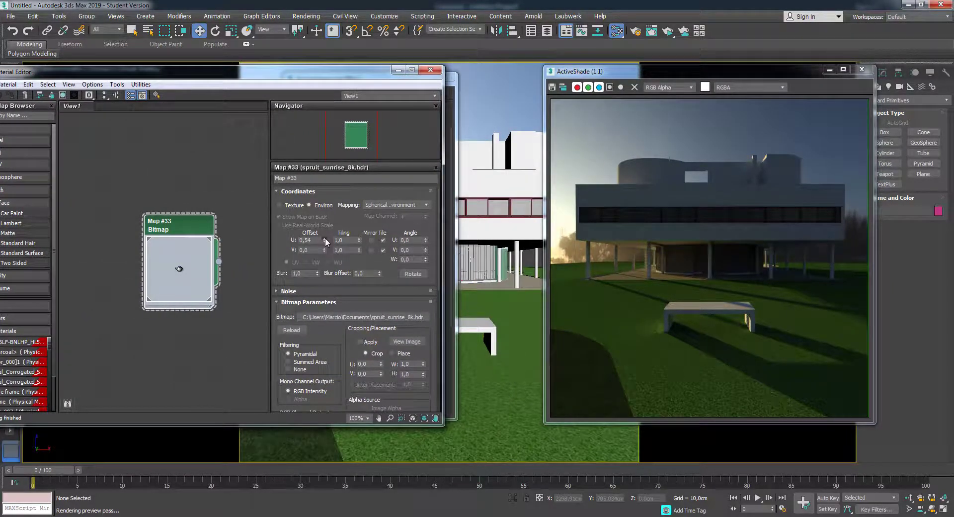
left_click(324, 238)
left_click(324, 238)
left_click(324, 238)
left_click_drag(606, 76, 566, 77)
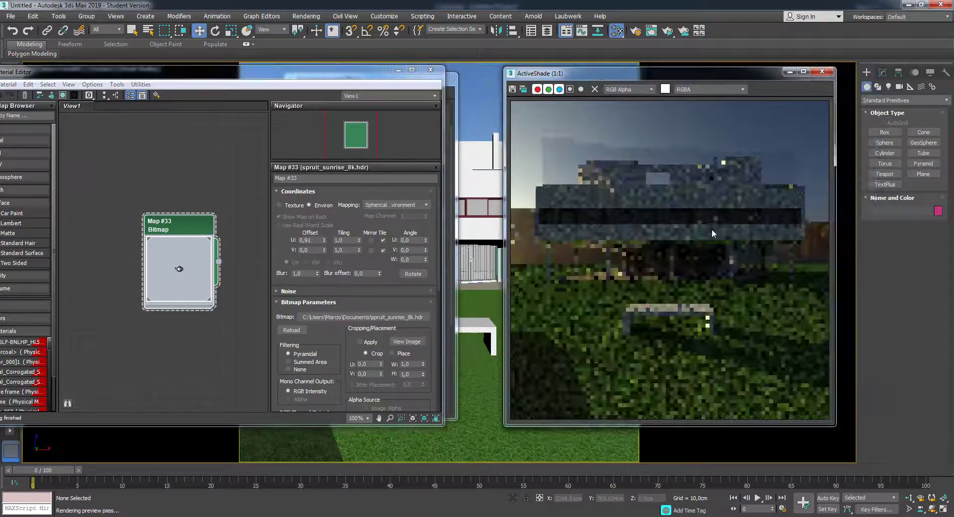
left_click_drag(324, 240, 331, 234)
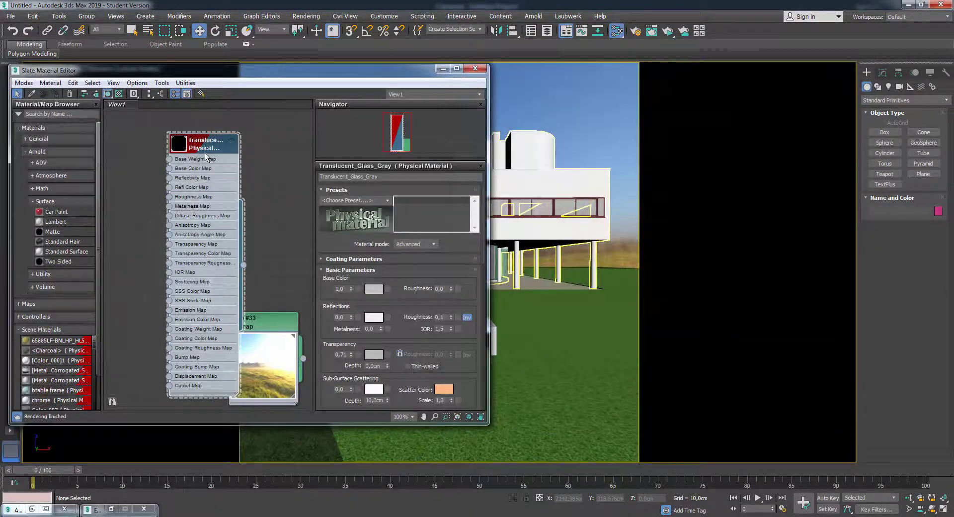
Apply a physical material preset to the house's Translucent_Glass_Gray material
left_click(339, 199)
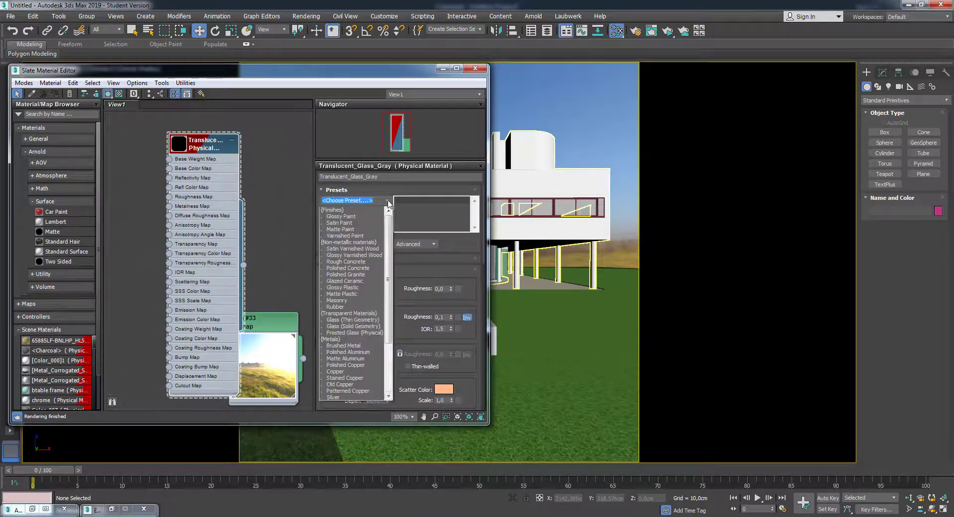
left_click(356, 250)
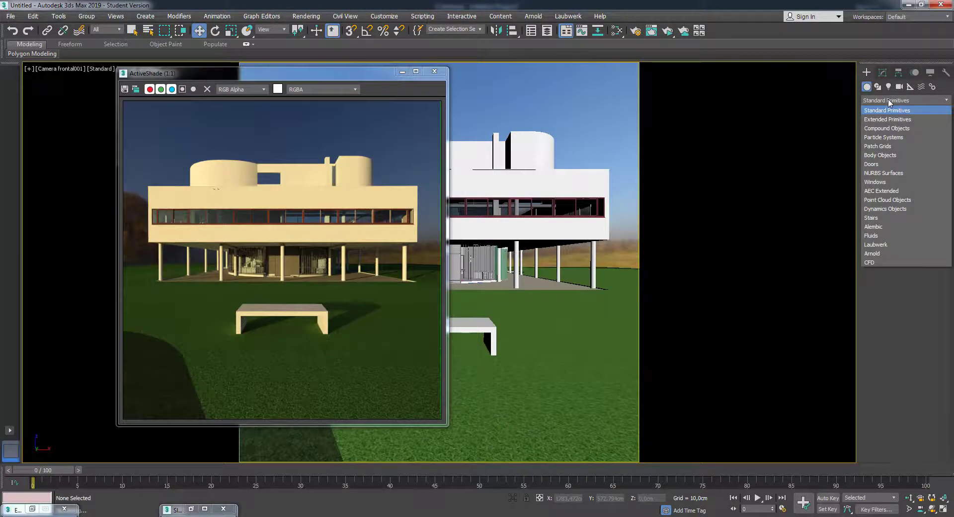
Check the available geometry categories, and look up Laubwerk in a new browser tab to reach its store page
left_click(890, 103)
left_click_drag(274, 73, 230, 79)
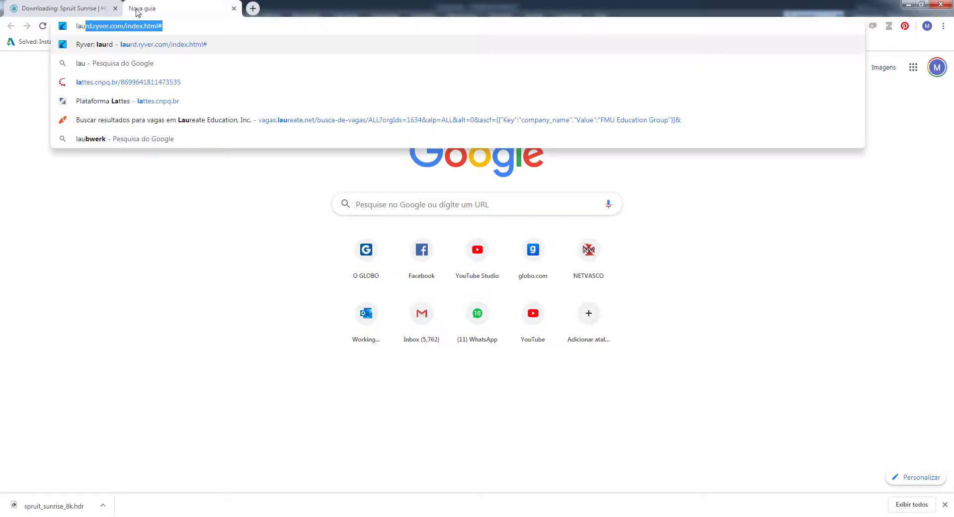
type("b")
key("Return")
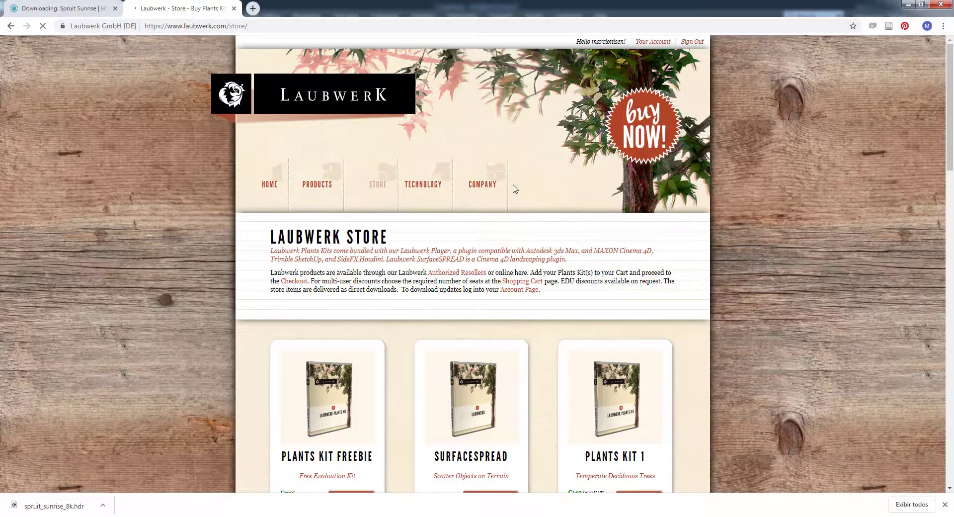
Look through the Laubwerk store, switch to 3ds Max, and load the Field maple from the Laubwerk plant library
scroll(328, 228, "down", 3)
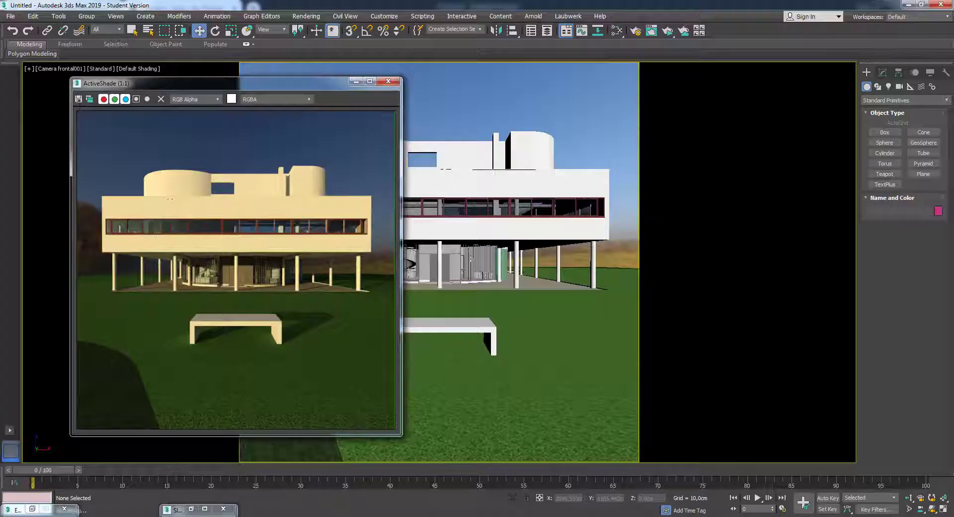
left_click(868, 100)
left_click(868, 100)
left_click(868, 100)
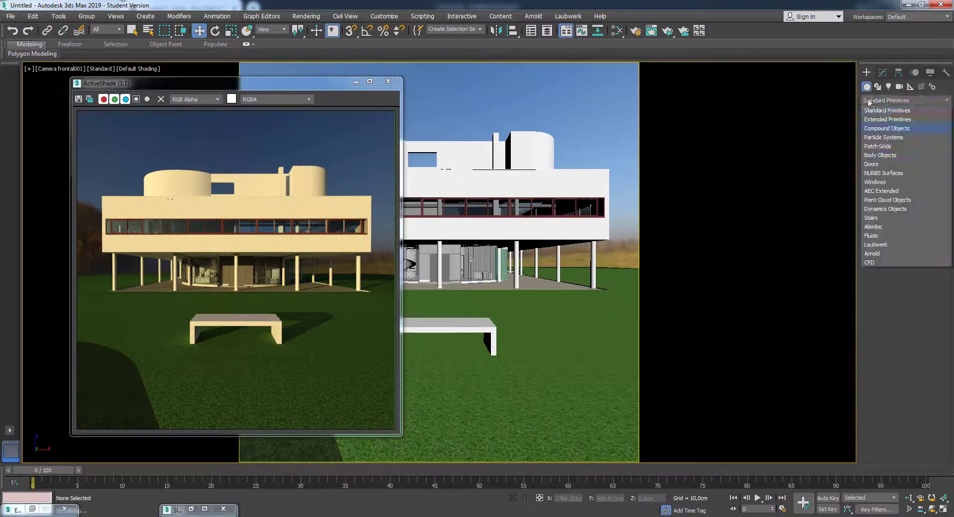
left_click(875, 245)
left_click(884, 132)
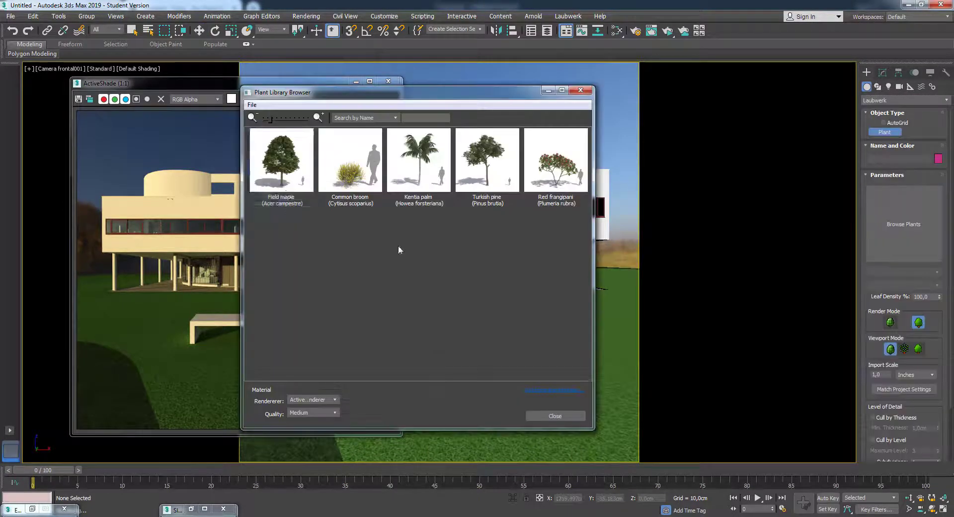
left_click(280, 157)
left_click(555, 416)
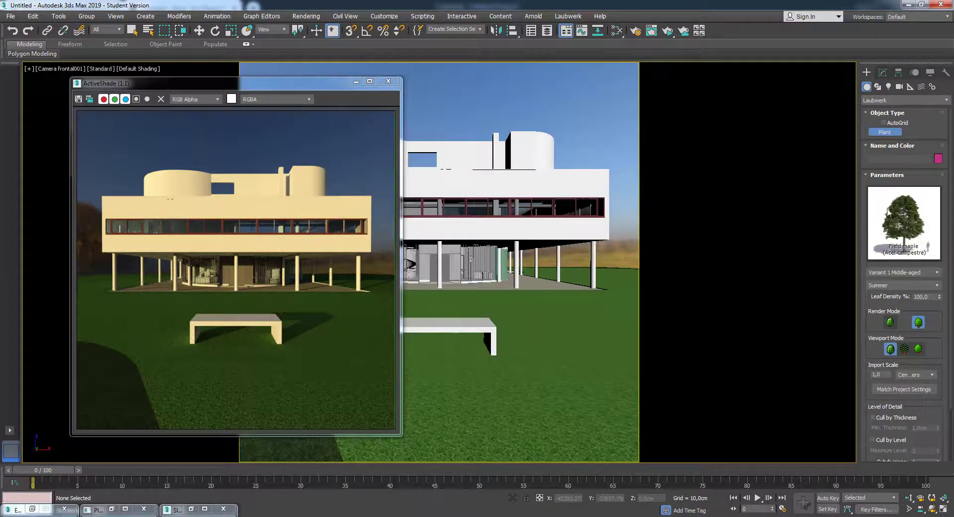
Set the Field maple to Variant 3 Fully-grown in Fall and place it on the lawn between the bench and the house
left_click(936, 273)
left_click(894, 313)
left_click(936, 272)
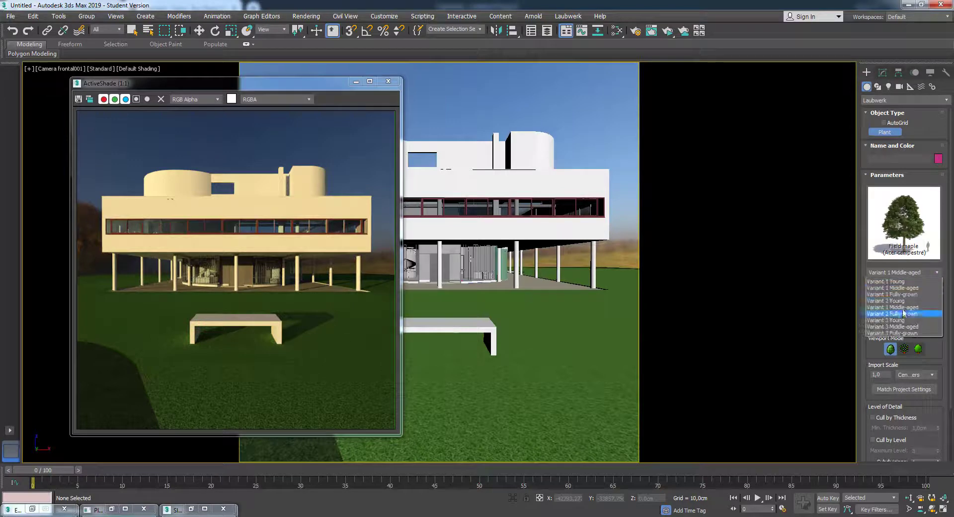
left_click(901, 332)
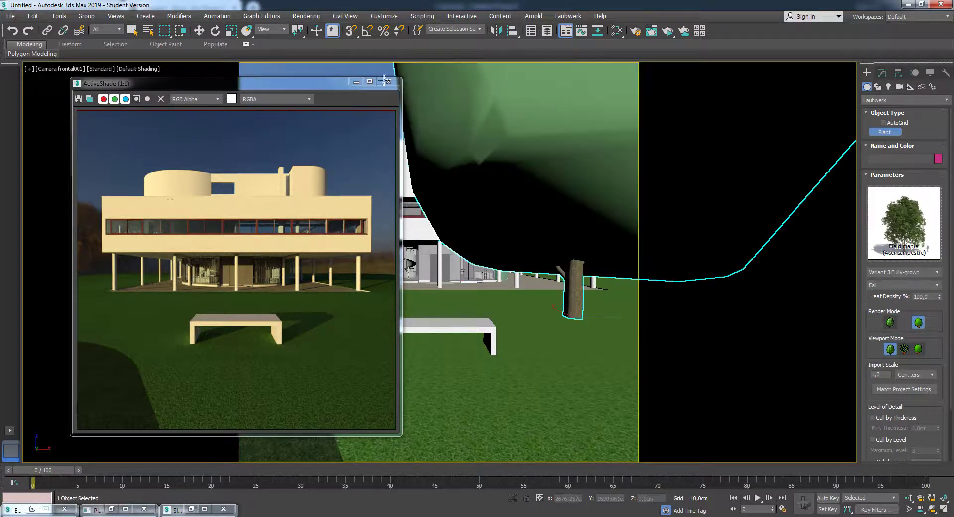
left_click(573, 316)
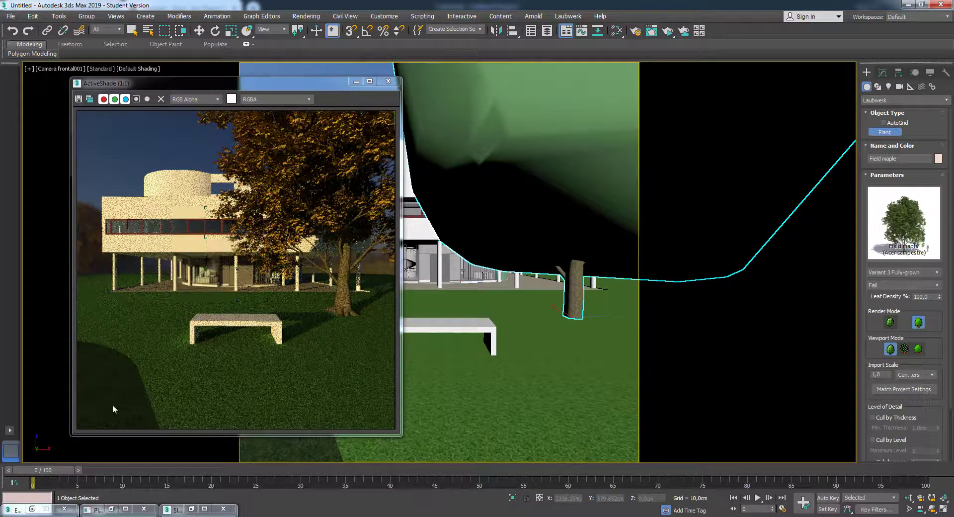
Move the maple behind the house in the top view, and clone it to the opposite rear side as Variant 1 Fully-grown
key("alt+w")
key("w")
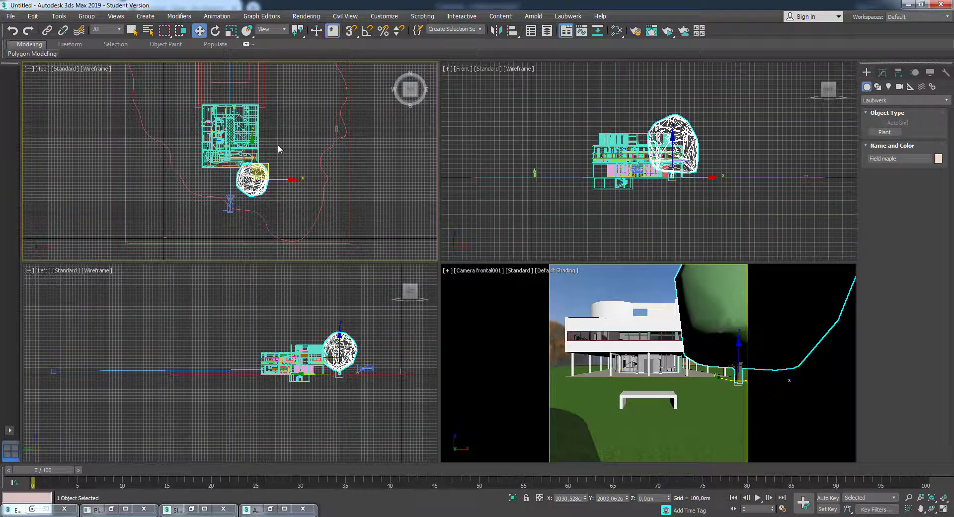
key("space")
key("alt+w")
mouse_move(341, 252)
left_mouse_down()
mouse_move(393, 102)
mouse_move(191, 103)
left_mouse_up()
left_click(477, 303)
left_click(882, 73)
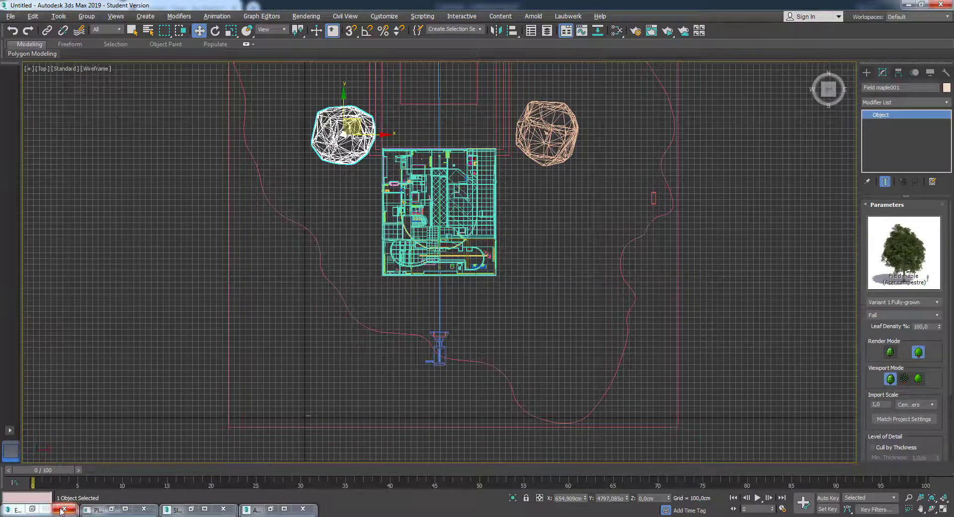
Clone more maples behind the house, and copy the Variant 3 Young maple across to the house's other side
left_click_drag(351, 128, 418, 103, "shift")
key("Return")
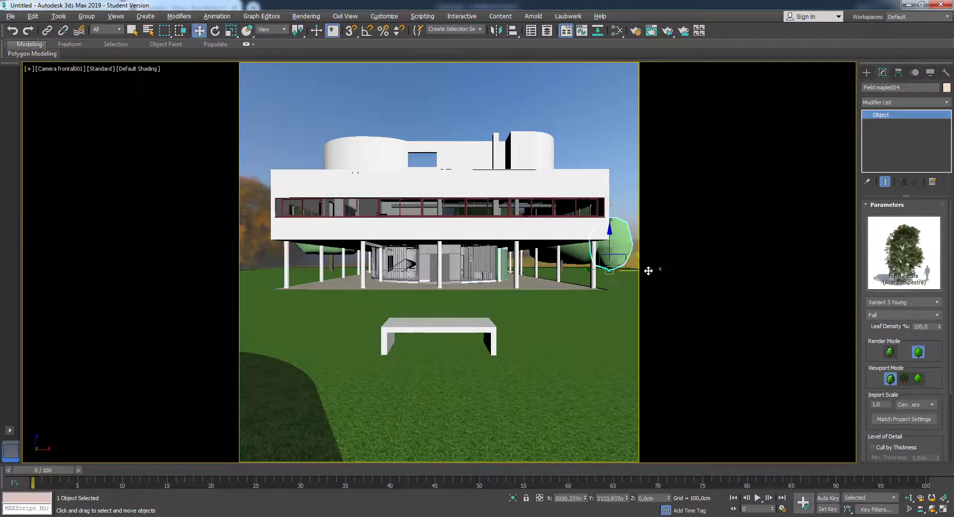
left_click_drag(650, 271, 299, 276, "shift")
key("Return")
key("Return")
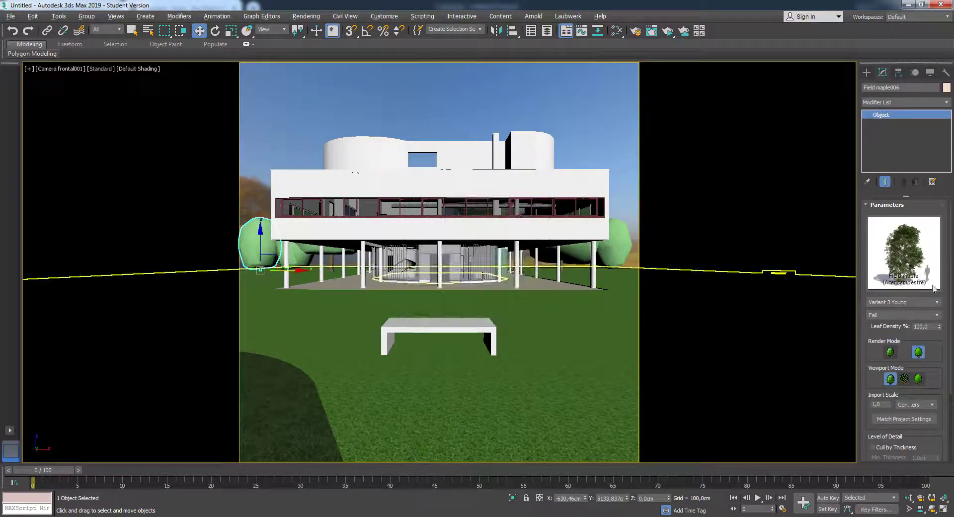
Set the copied young maple's season to Summer and start an ActiveShade render of the camera view
left_click(924, 301)
left_click(928, 351)
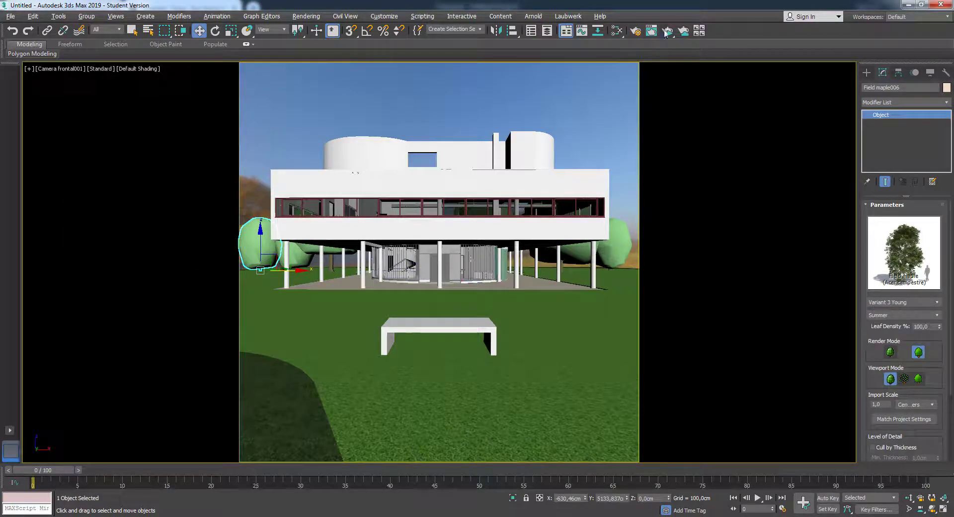
left_click(667, 31)
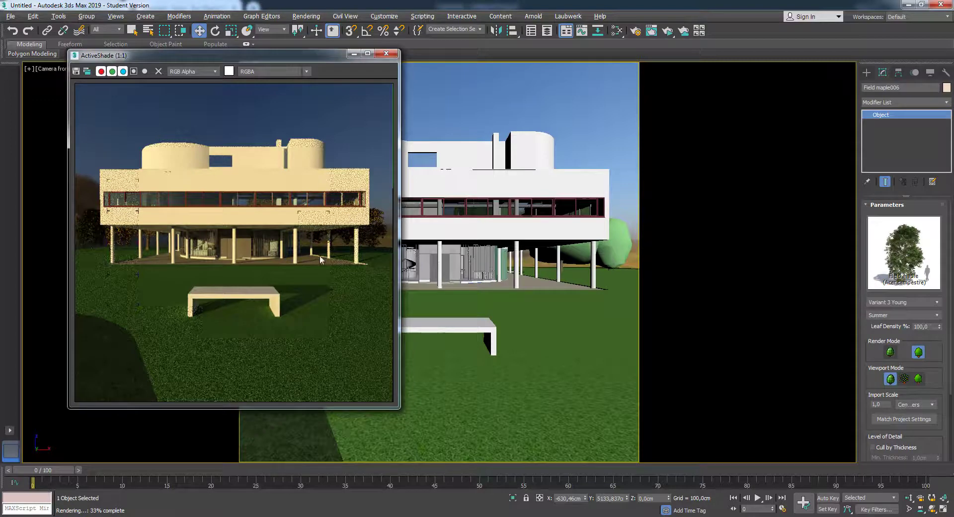
Set the Arnold Camera (AA) samples to 0 and lock the rendered view to Quad 4 - Camera frontal001
left_click(305, 16)
left_click(323, 32)
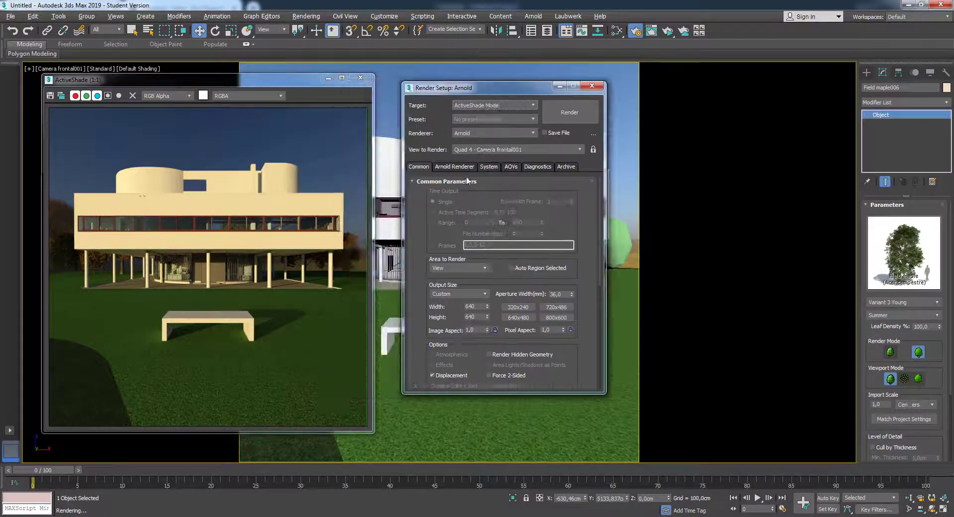
left_click(454, 166)
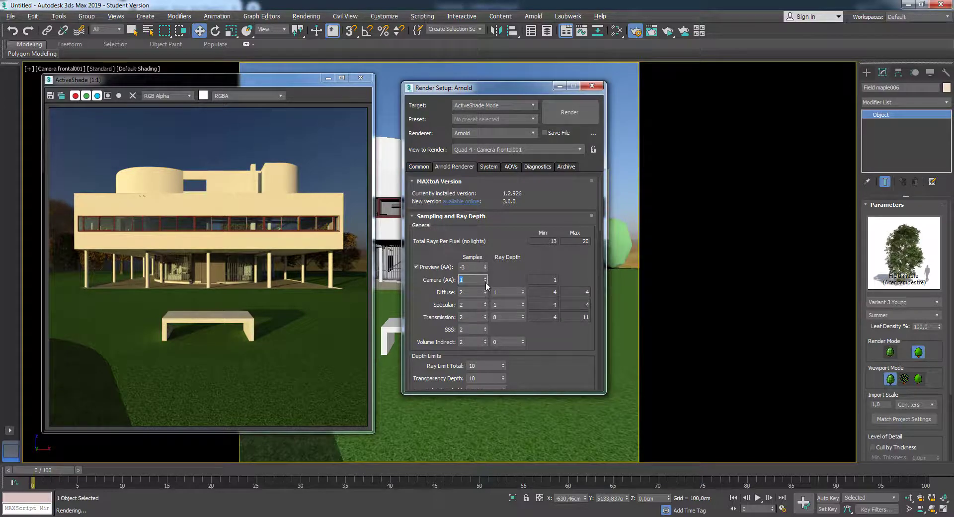
left_click(591, 166)
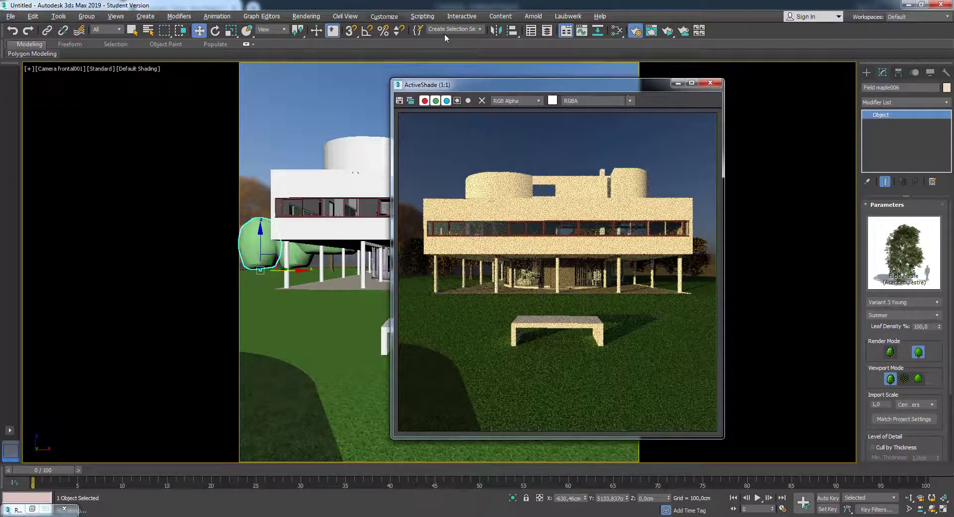
left_click(306, 16)
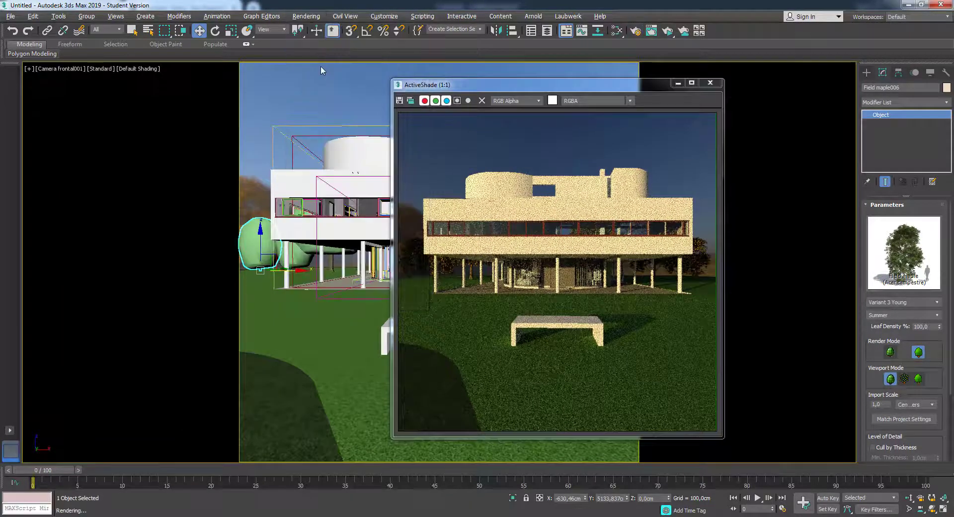
left_click(318, 69)
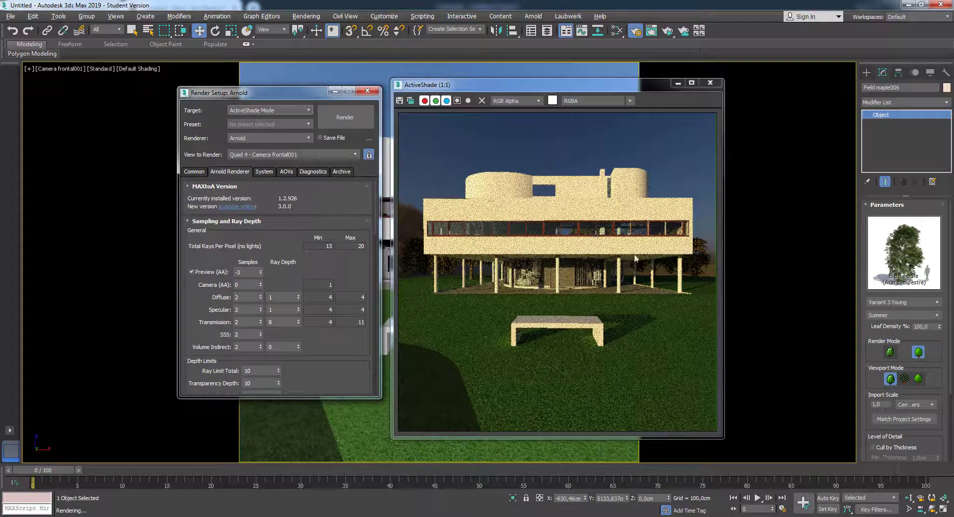
left_click(335, 91)
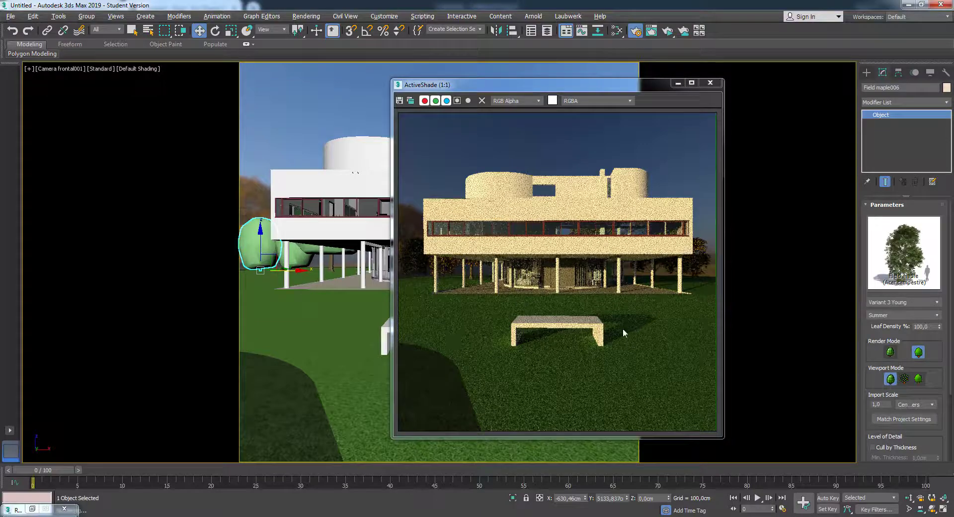
Clone the Variant 3 Fully-grown maple beside and behind the camera in the top view
left_click(678, 84)
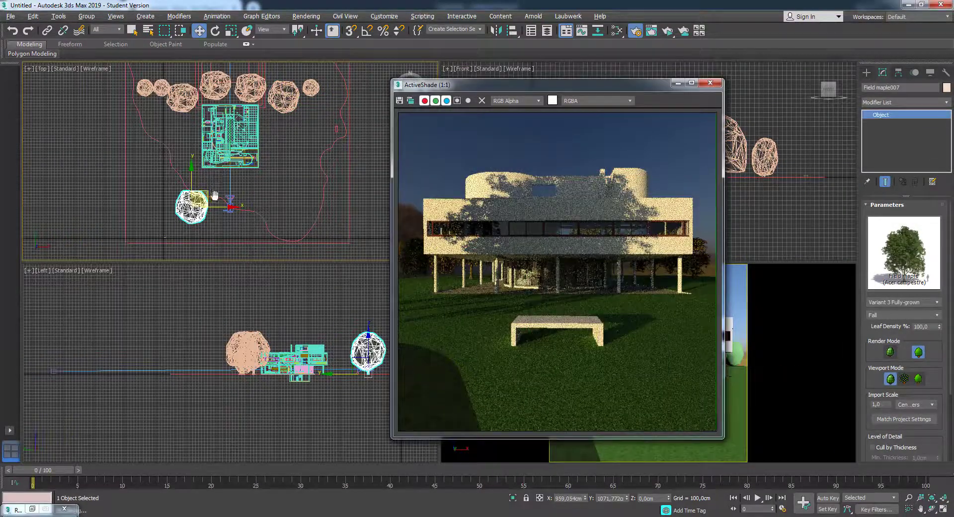
left_click_drag(223, 207, 255, 235, "shift")
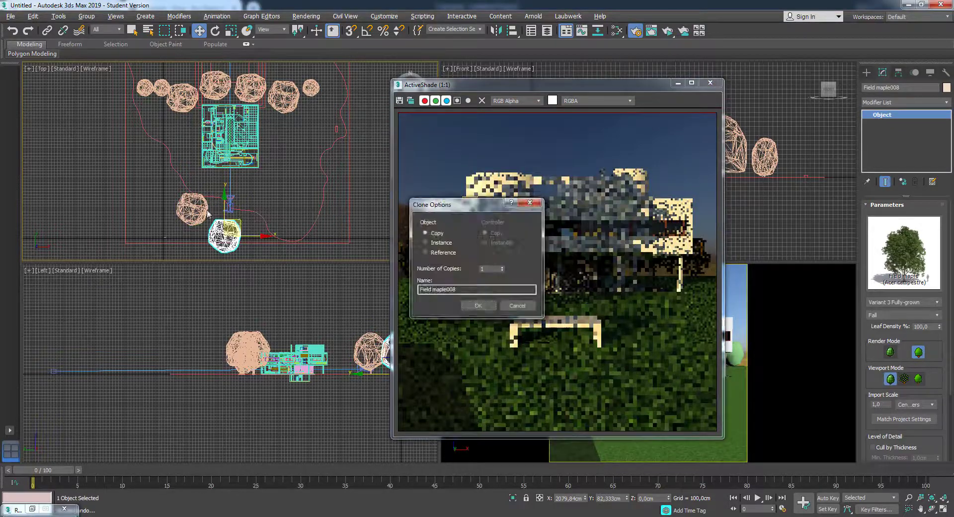
left_click(472, 304)
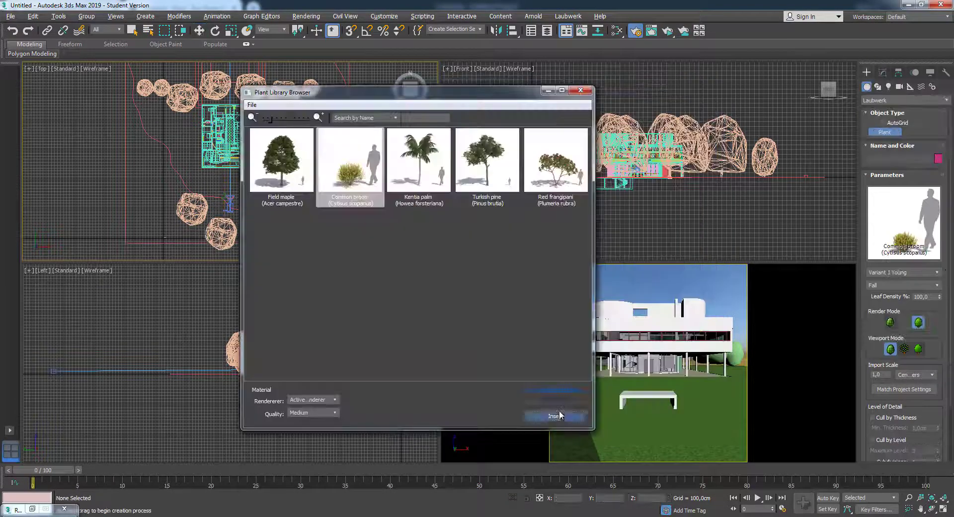
Insert the Common broom from the plant library and place three Variant 1 Young shrubs in front of the house near the camera
left_click(556, 473)
left_click(221, 183)
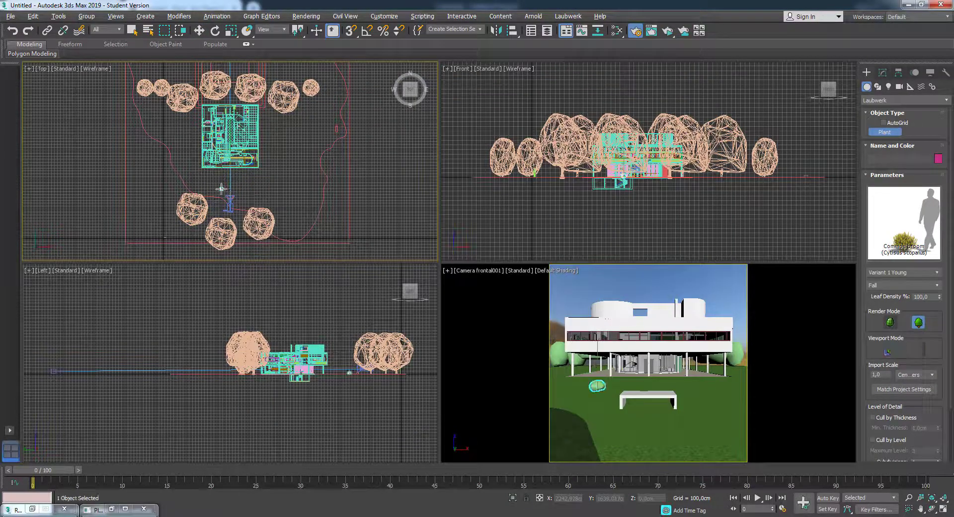
scroll(224, 204, "up", 2)
left_click(261, 195)
left_click(216, 207)
right_click(218, 209)
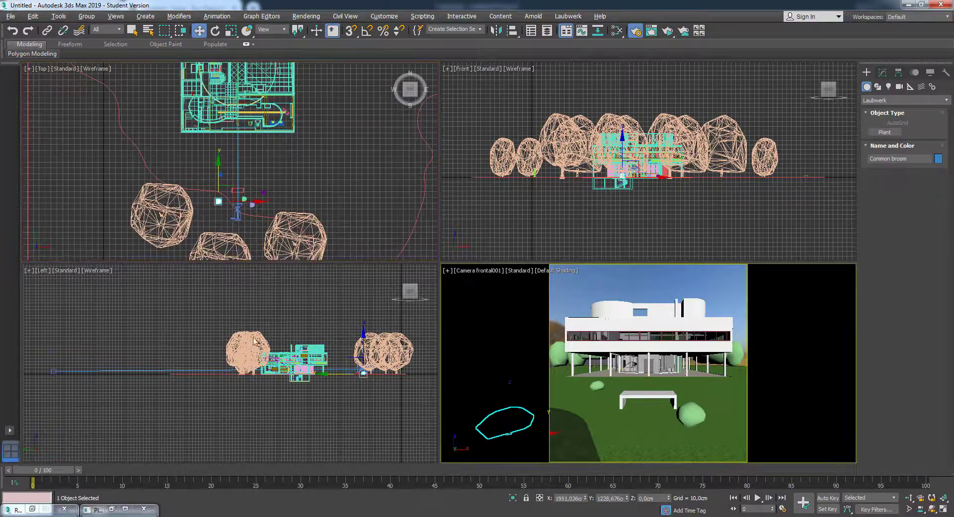
Bring back the ActiveShade preview and remove the bench's elements from the Group_1298 editable mesh
left_click(32, 508)
left_click(102, 512)
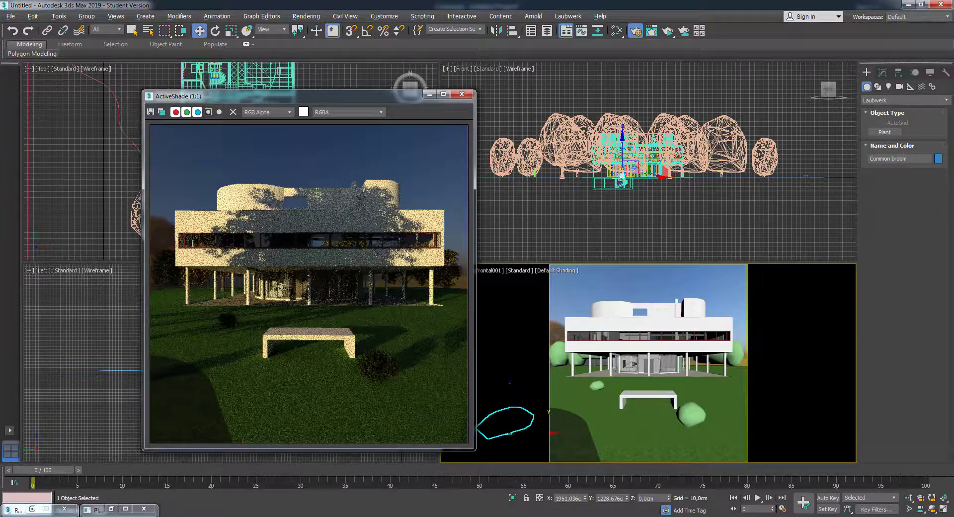
left_click(638, 397)
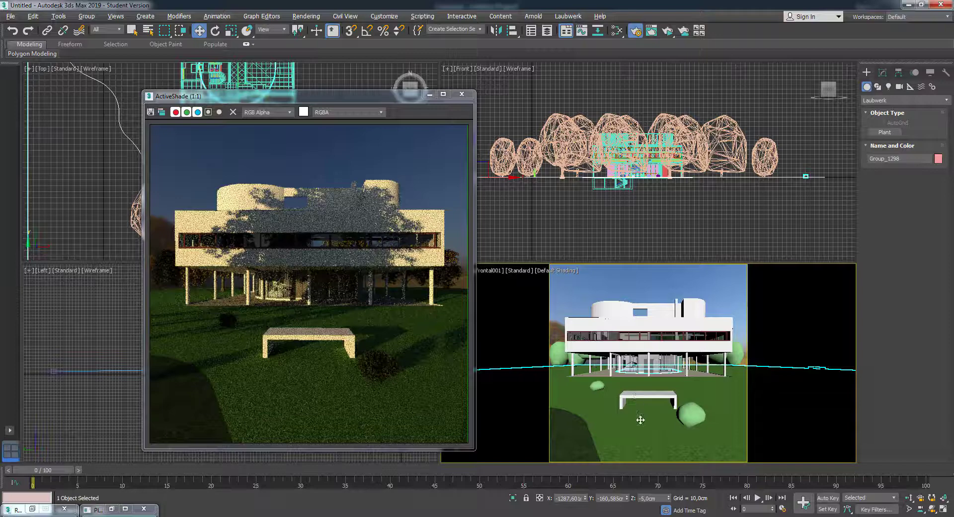
left_click(882, 72)
left_click(867, 114)
left_click(887, 156)
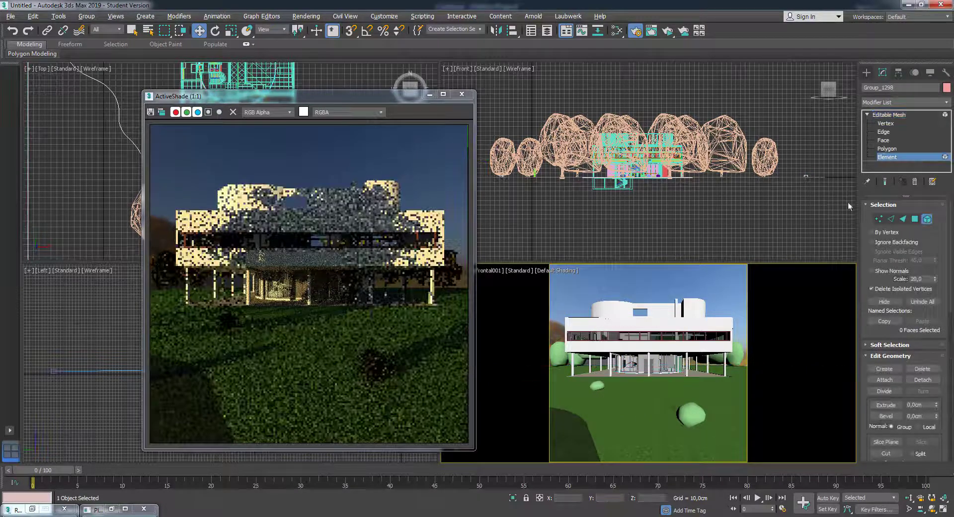
Move the Common broom shrubs into the near foreground on both sides of the camera view
left_click(563, 412)
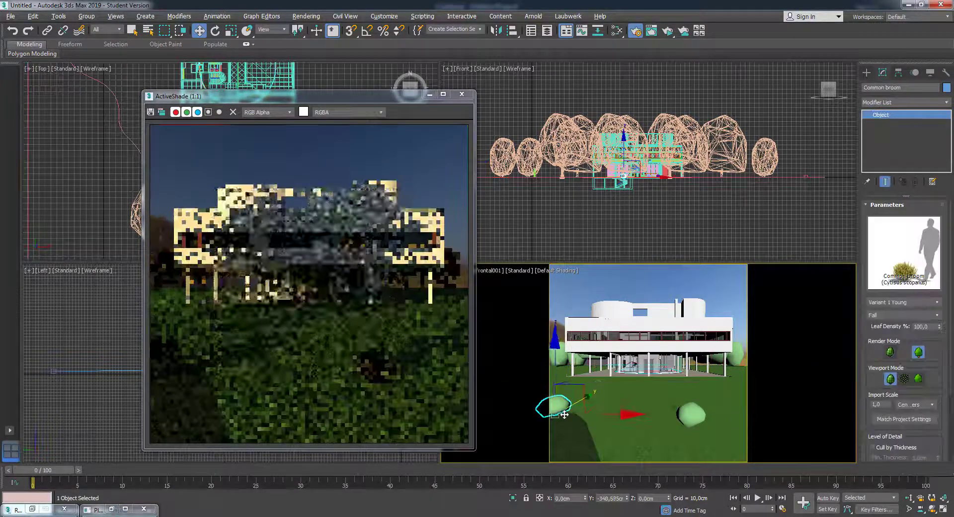
left_click_drag(563, 412, 629, 461)
left_click(654, 461)
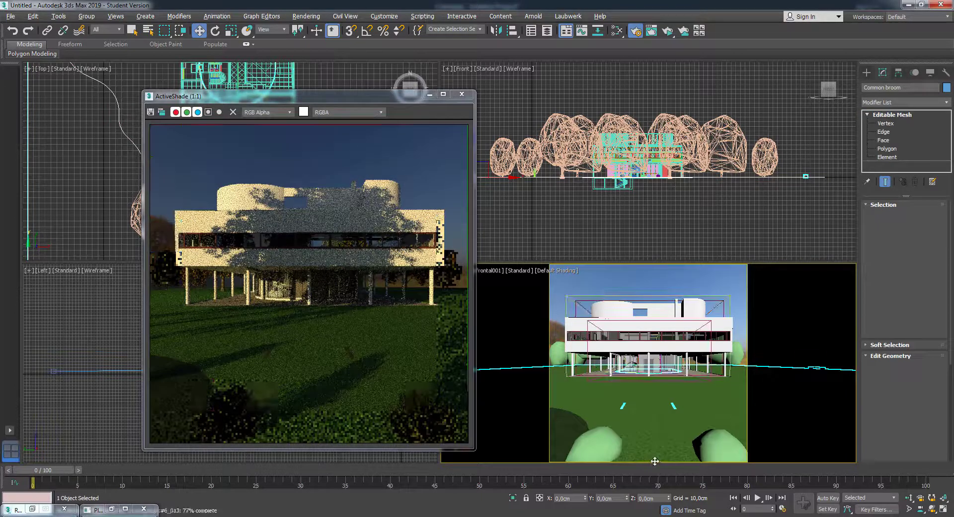
Clone a foreground Common broom to the outer left of the camera view and set the copy to Variant 1 Middle-aged
key("ctrl+v")
key("Return")
mouse_move(602, 447)
left_mouse_down()
mouse_move(588, 464)
mouse_move(596, 464)
left_mouse_up()
key("Return")
left_click(902, 302)
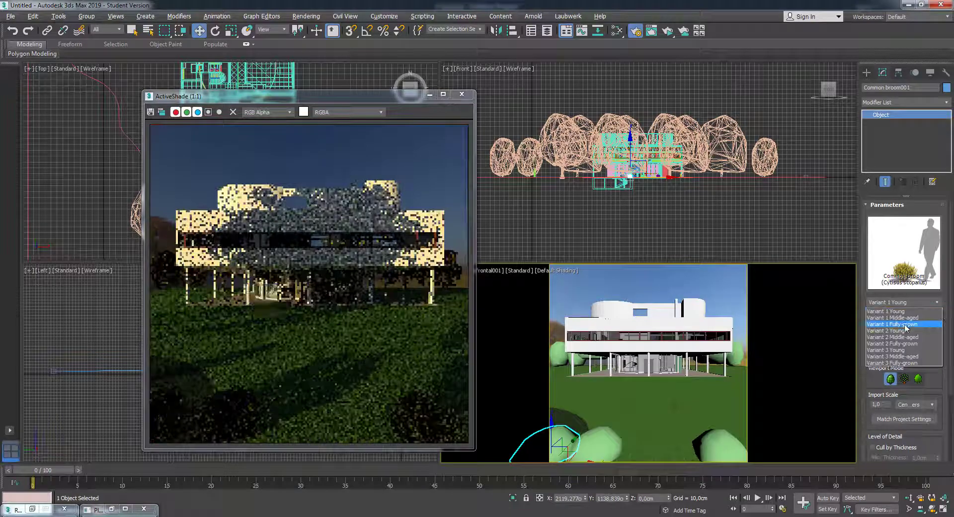
left_click(892, 318)
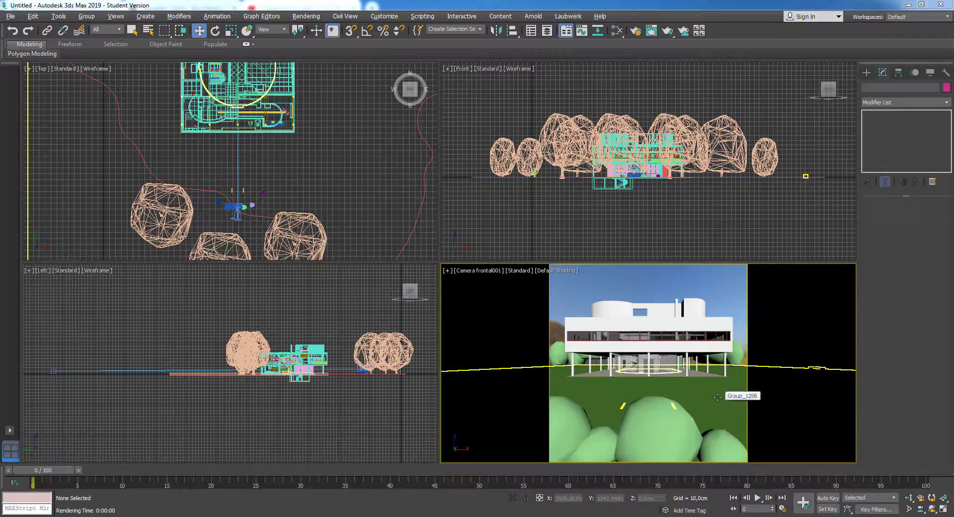
Select the Group_1298 mesh and look through its available modifiers
left_click(677, 386)
left_click(945, 102)
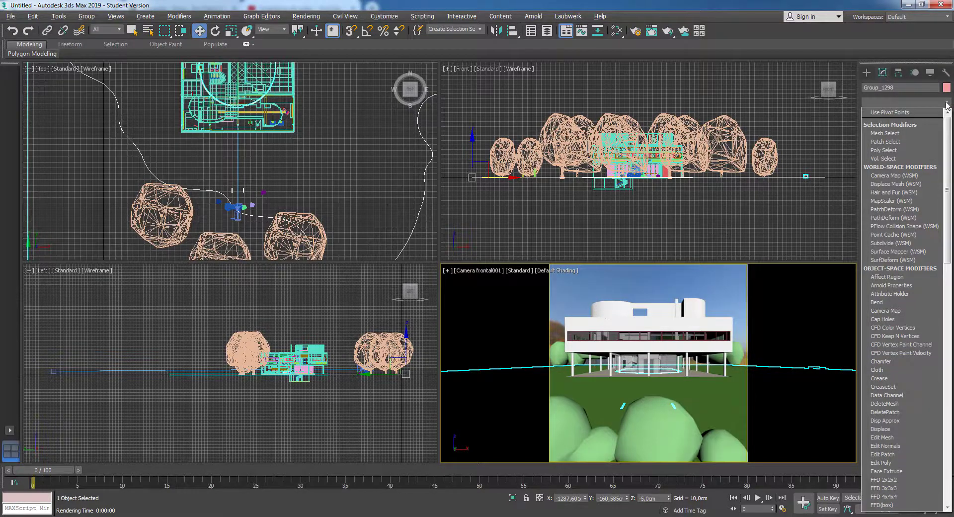
left_click(947, 103)
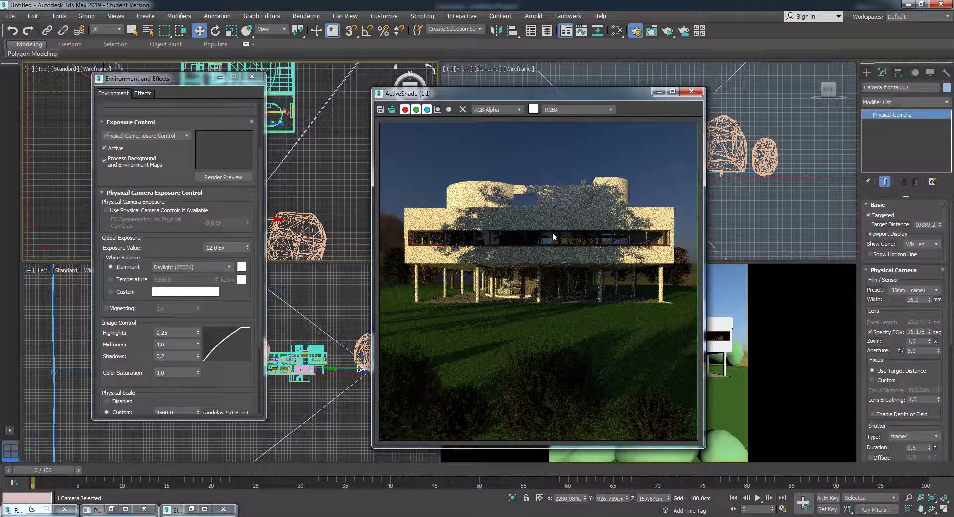
Close the ActiveShade preview and switch the render setup target to Production Rendering Mode
left_click(691, 91)
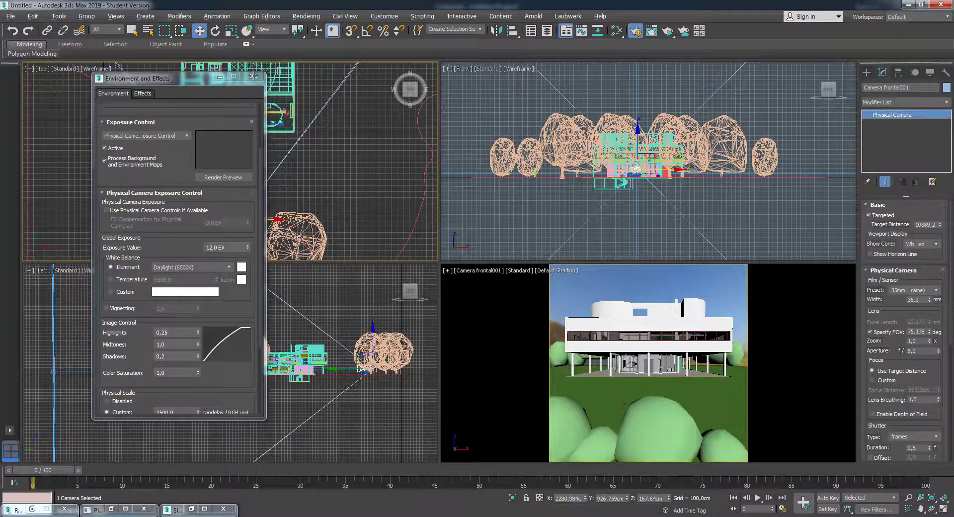
left_click(636, 31)
left_click(157, 97)
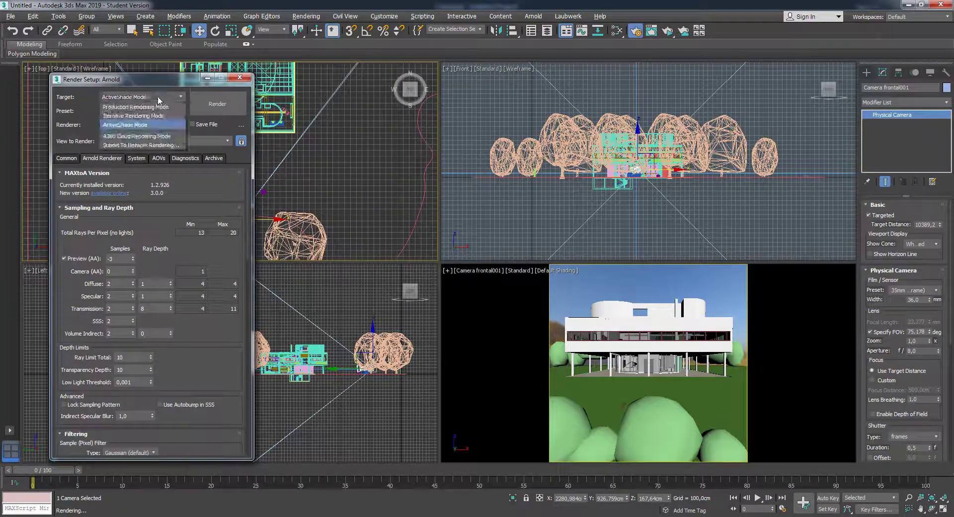
left_click(144, 106)
Set the render output size to 1500 pixels wide by 1500 pixels high
left_click_drag(159, 79, 221, 81)
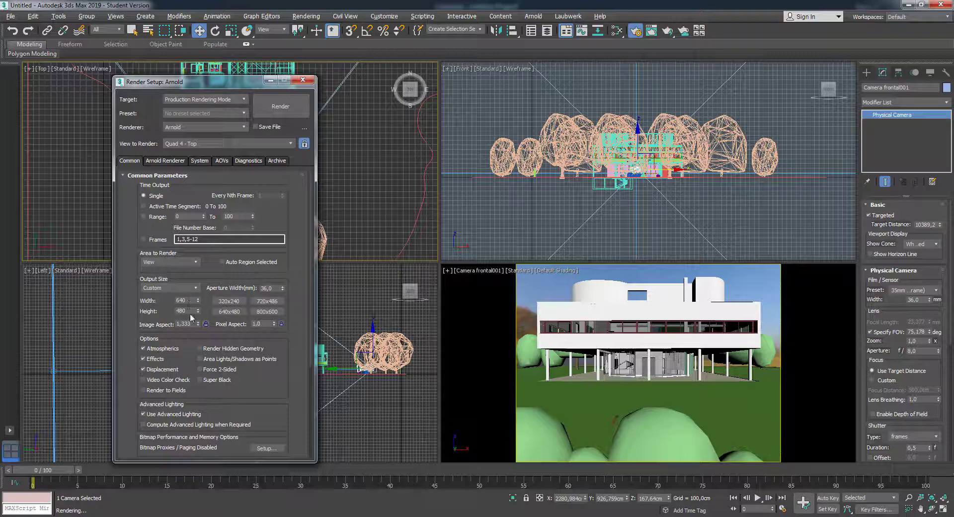
left_click(173, 302)
type("1500")
key("Tab")
type("1500")
key("Tab")
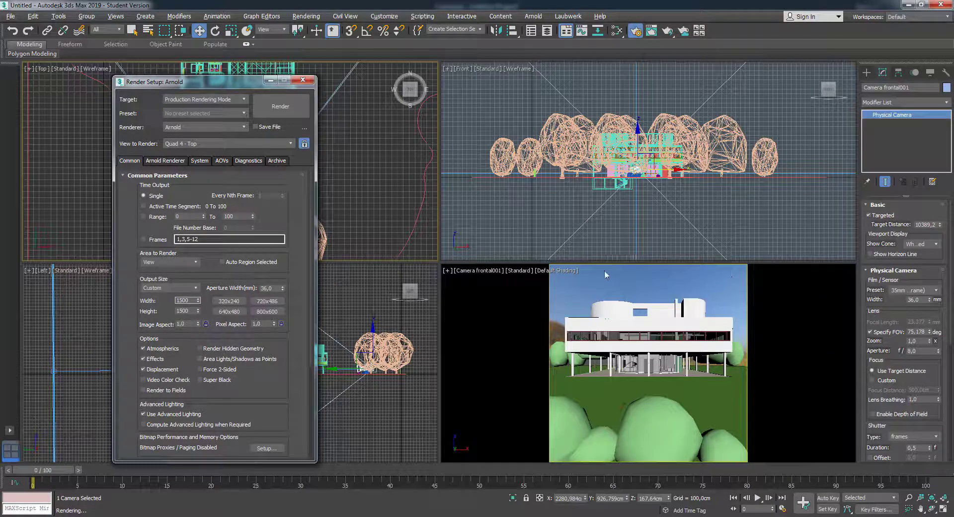
Raise the Arnold environment lighting and reflections sample quality to 3
left_click(167, 162)
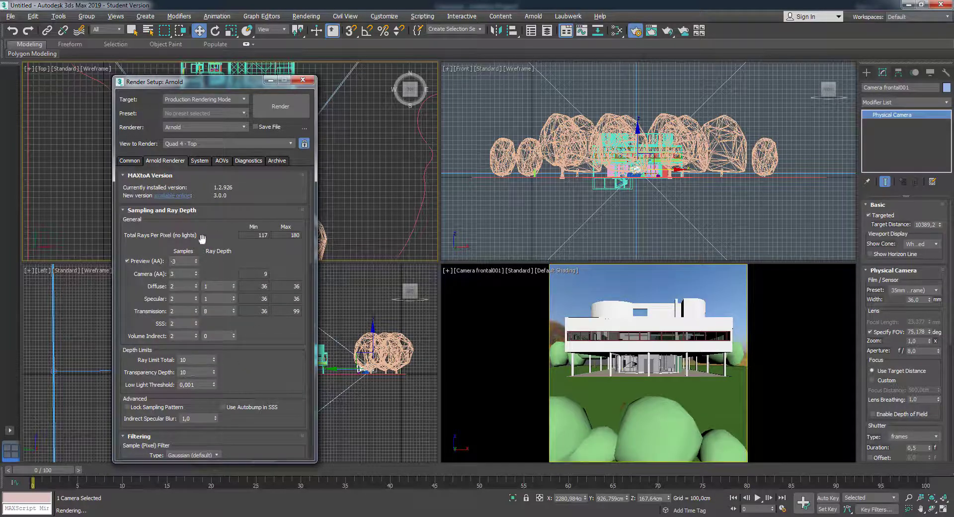
scroll(266, 198, "down", 6)
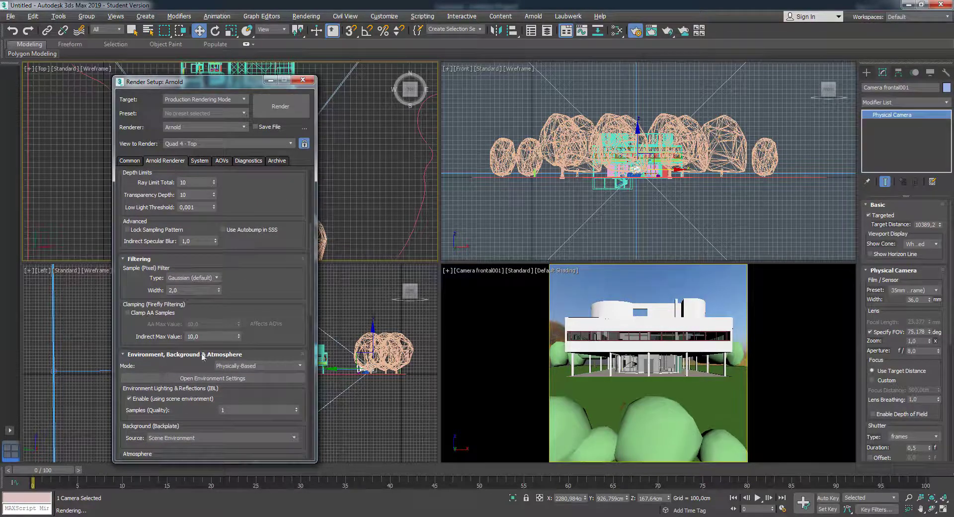
scroll(280, 343, "down", 3)
left_click(259, 347)
type("3")
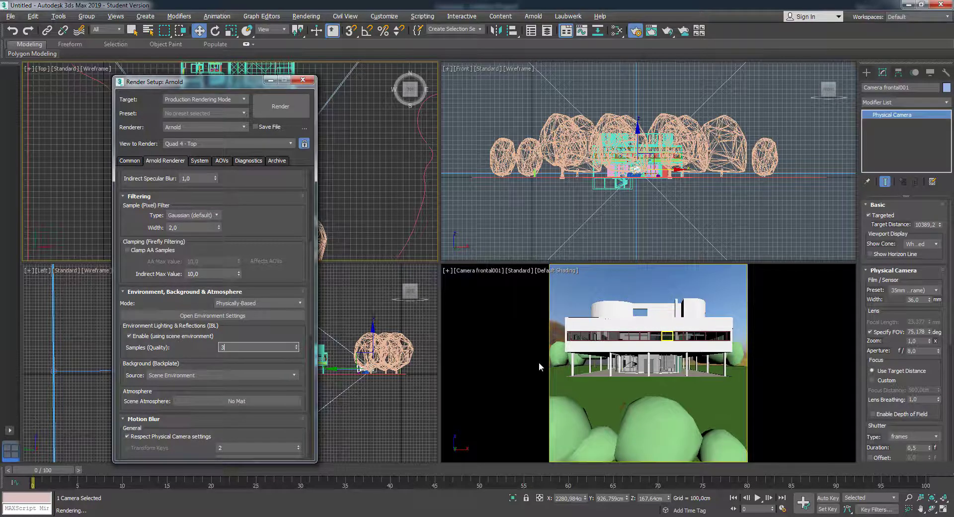
scroll(248, 279, "up", 11)
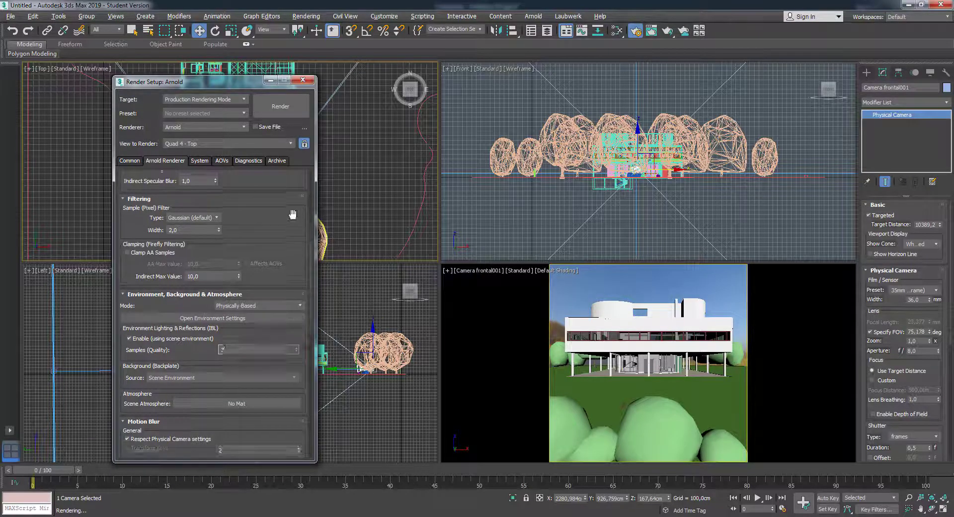
Make the Camera frontal001 view active and render it in production mode
left_click(135, 163)
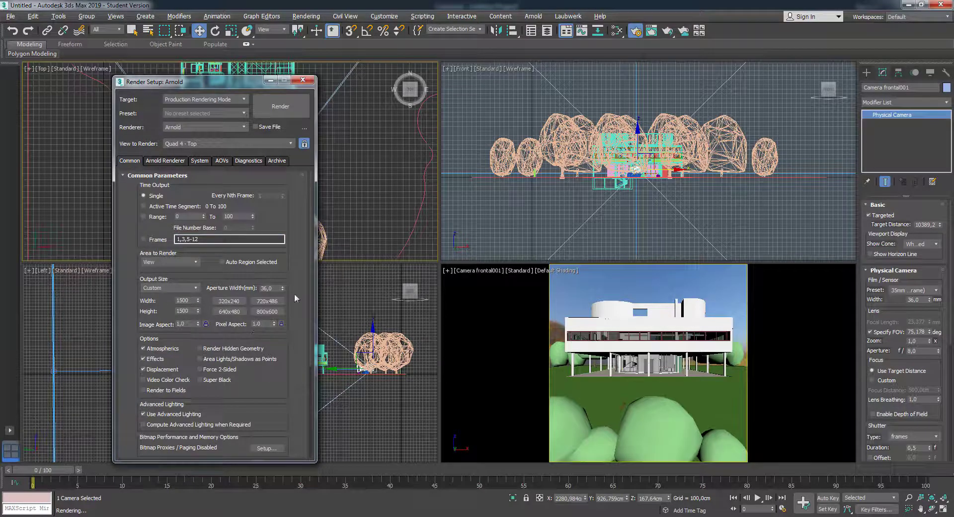
left_click(800, 398)
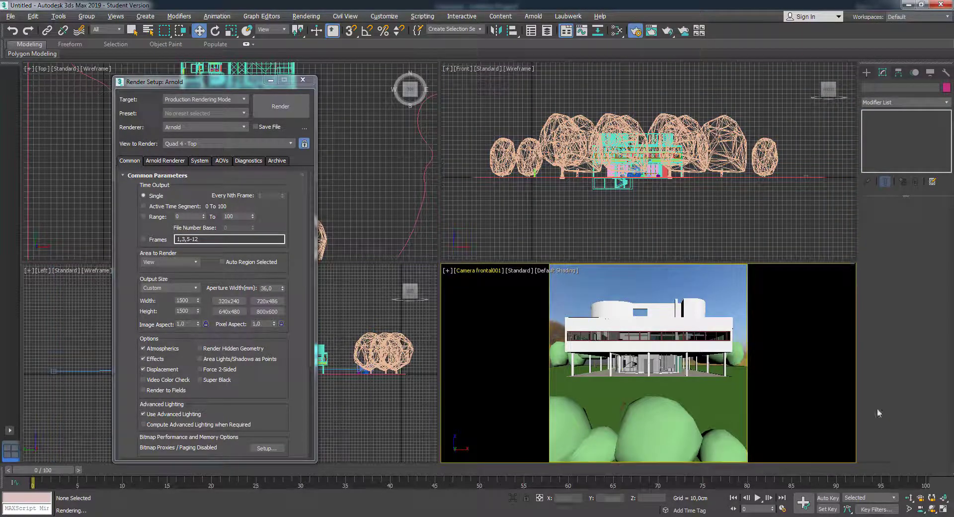
left_click(280, 109)
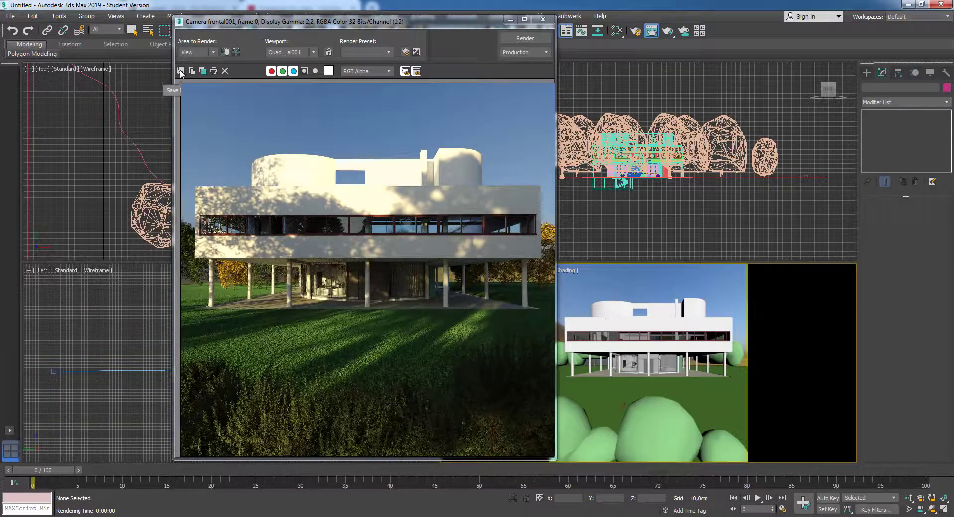
Start saving the rendered image and choose JPEG as its file format
left_click(187, 70)
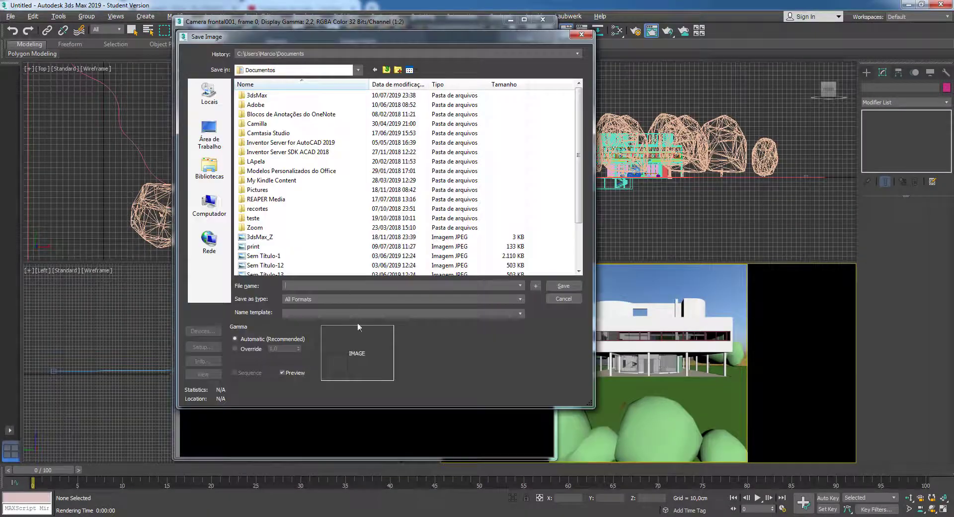
left_click(357, 299)
left_click(350, 326)
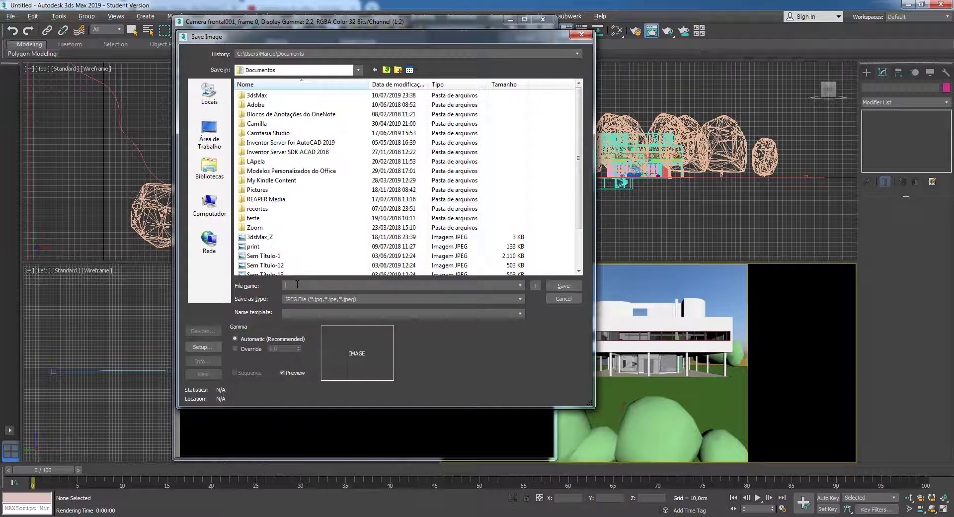